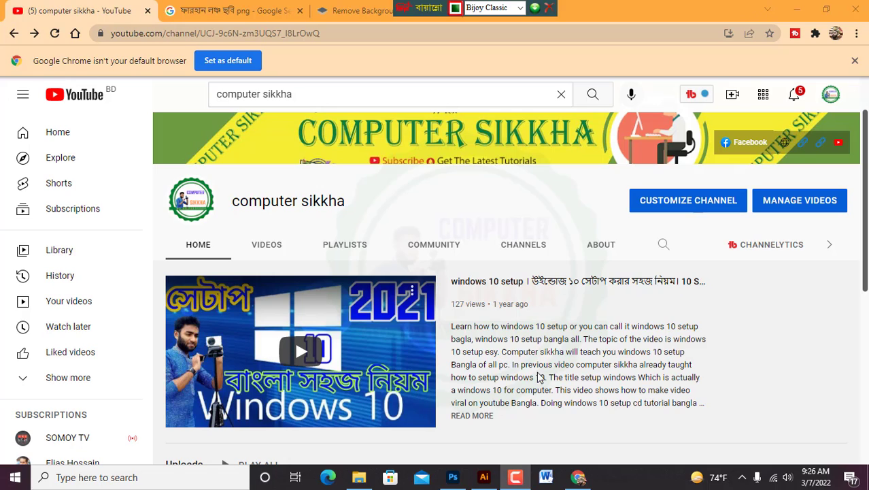
Step: Switch to Illustrator and create a new 3.2 × 2 in landscape document in CMYK Color at 300 ppi
{"action": "mouse_move", "coordinate": [486, 480]}
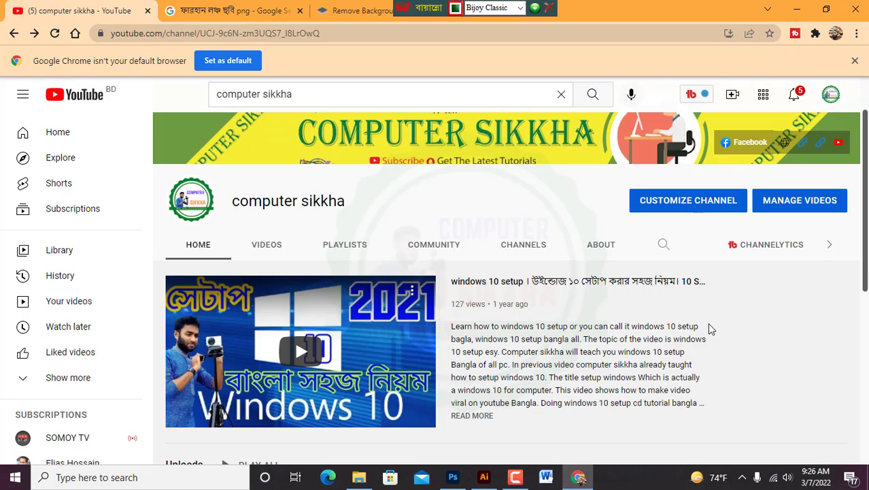
{"action": "left_click", "coordinate": [484, 479]}
{"action": "scroll", "coordinate": [296, 180], "scroll_direction": "up", "scroll_amount": 1}
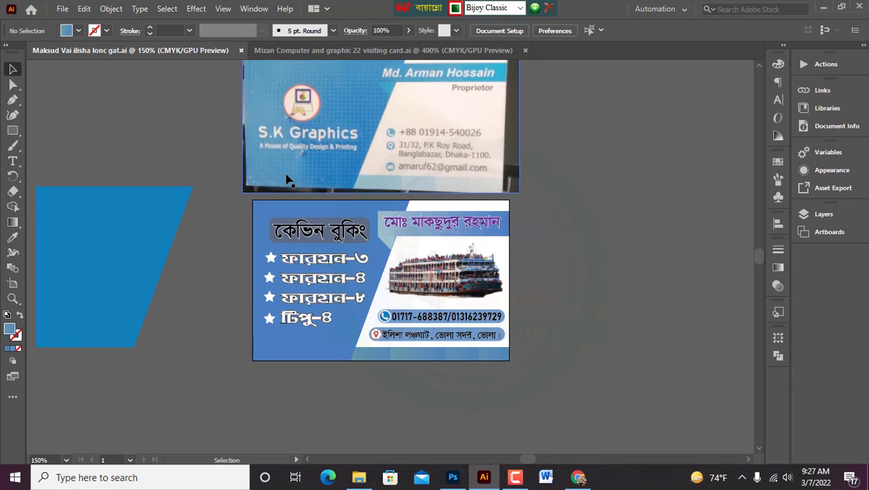
{"action": "left_click", "coordinate": [62, 9]}
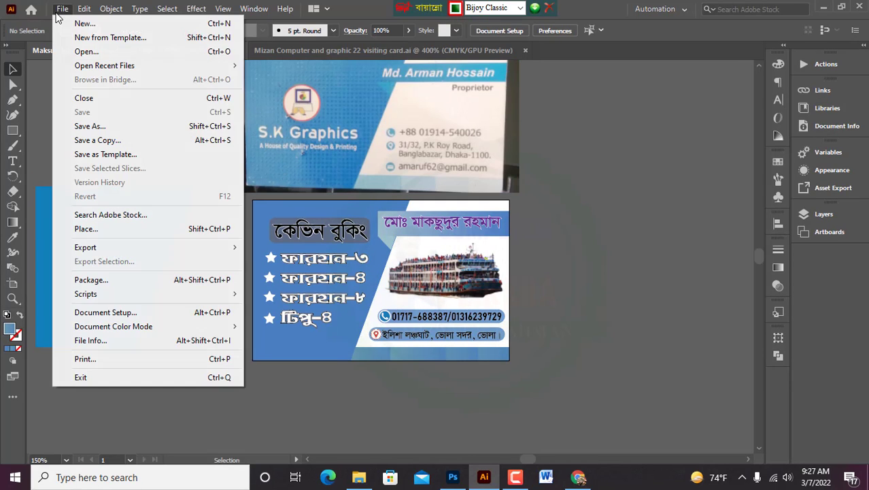
{"action": "left_click", "coordinate": [89, 24]}
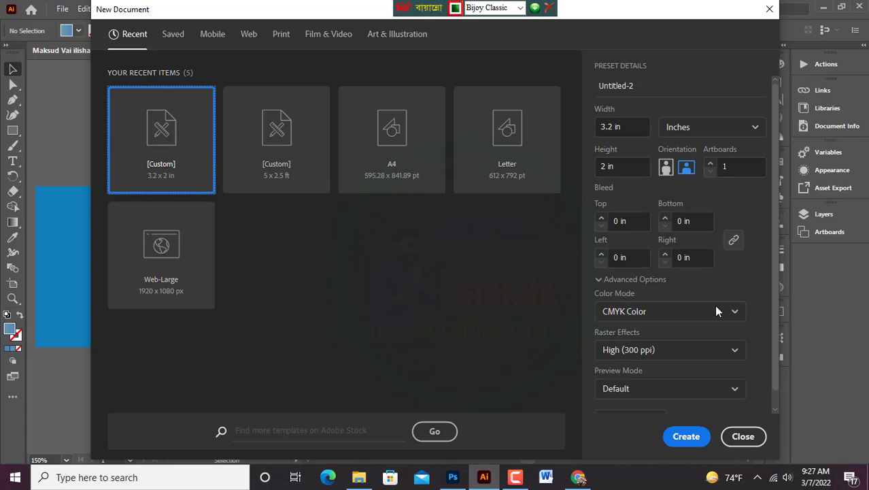
{"action": "left_click", "coordinate": [703, 427]}
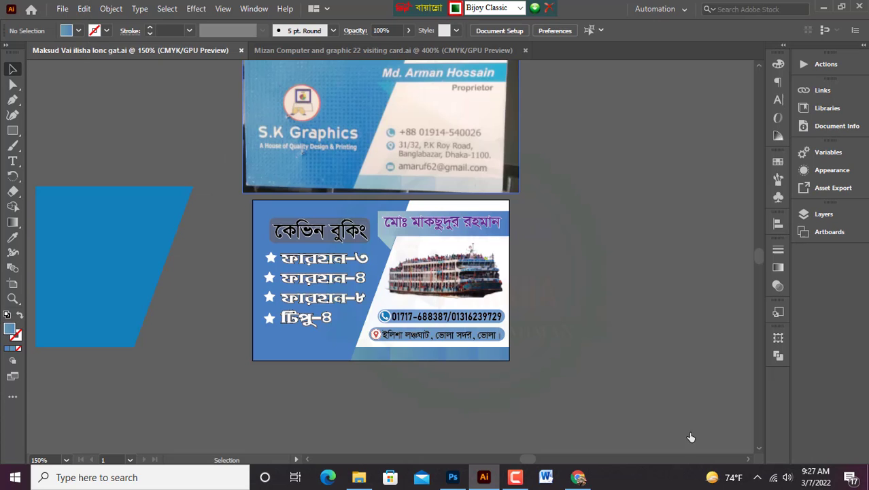
Step: Examine both sides of the Mizan Computer and Graphic visiting card in its open document
{"action": "left_click", "coordinate": [360, 52]}
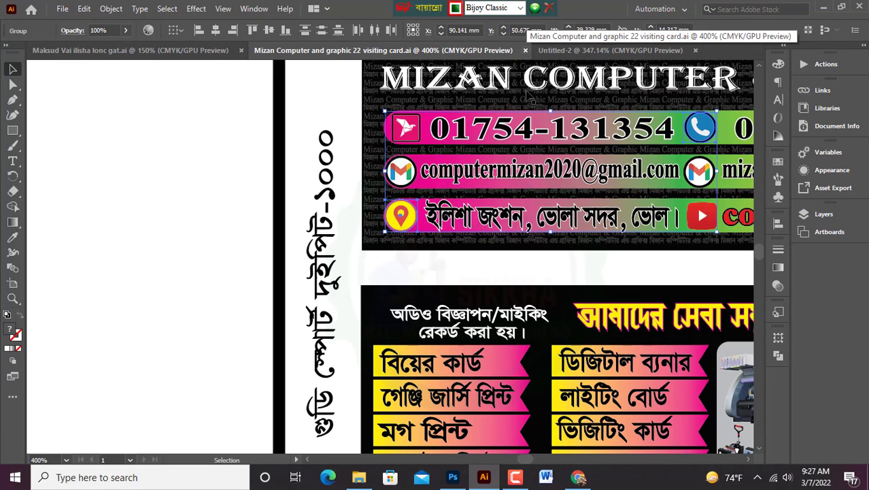
{"action": "scroll", "coordinate": [479, 272], "scroll_direction": "down", "scroll_amount": 3}
{"action": "scroll", "coordinate": [550, 277], "scroll_direction": "up", "scroll_amount": 3}
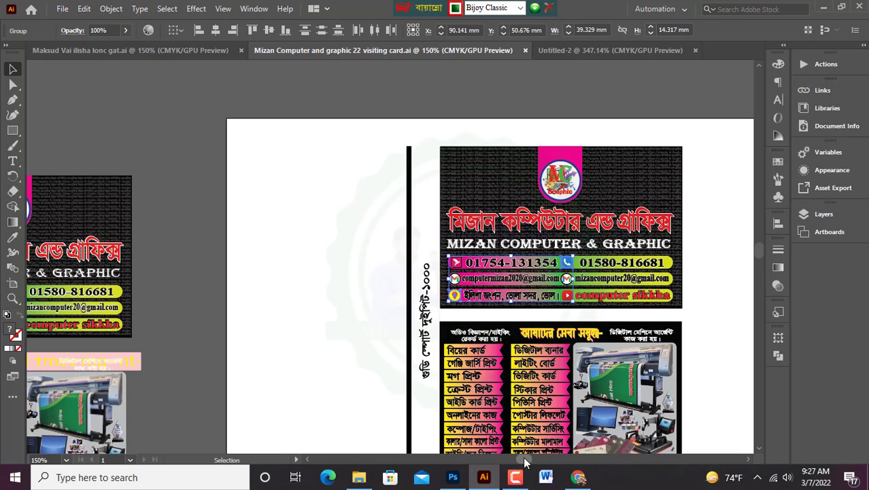
{"action": "left_click_drag", "start_coordinate": [524, 460], "coordinate": [527, 461]}
{"action": "scroll", "coordinate": [510, 384], "scroll_direction": "down", "scroll_amount": 3}
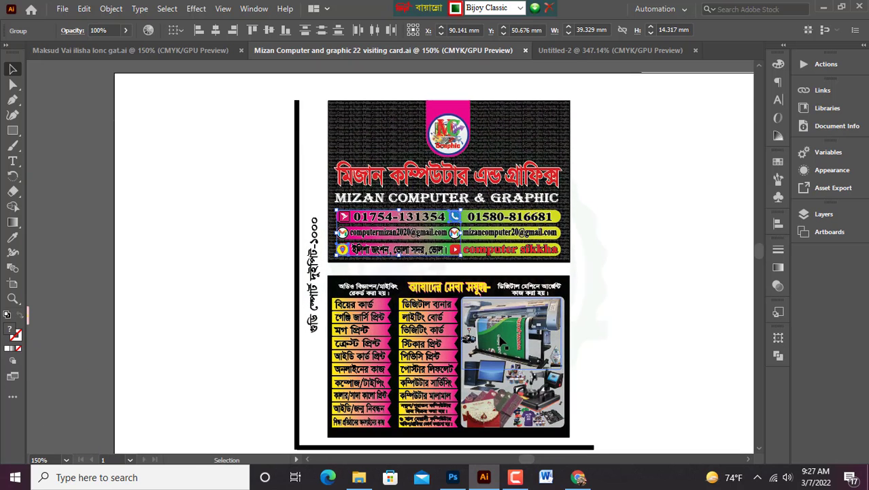
{"action": "scroll", "coordinate": [484, 325], "scroll_direction": "up", "scroll_amount": 1}
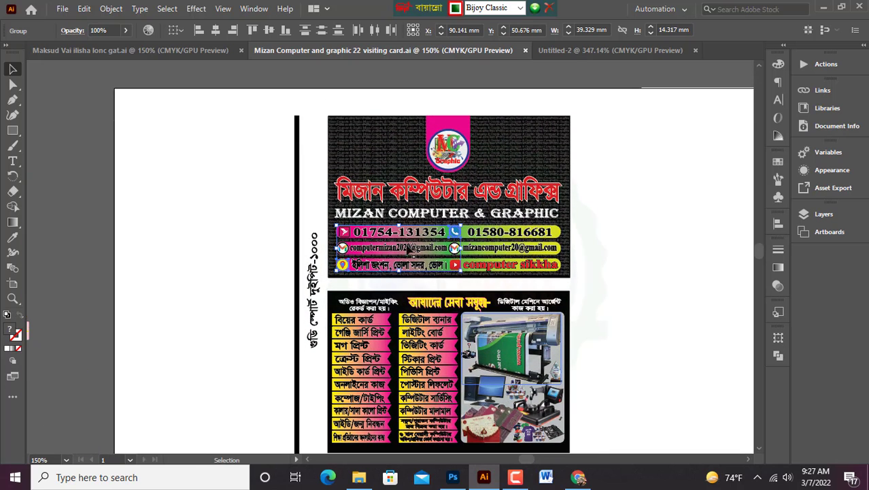
Step: Copy the finished blue launch-booking card from the Maksud Vai document into the new document, above its blank artboard
{"action": "left_click", "coordinate": [174, 47]}
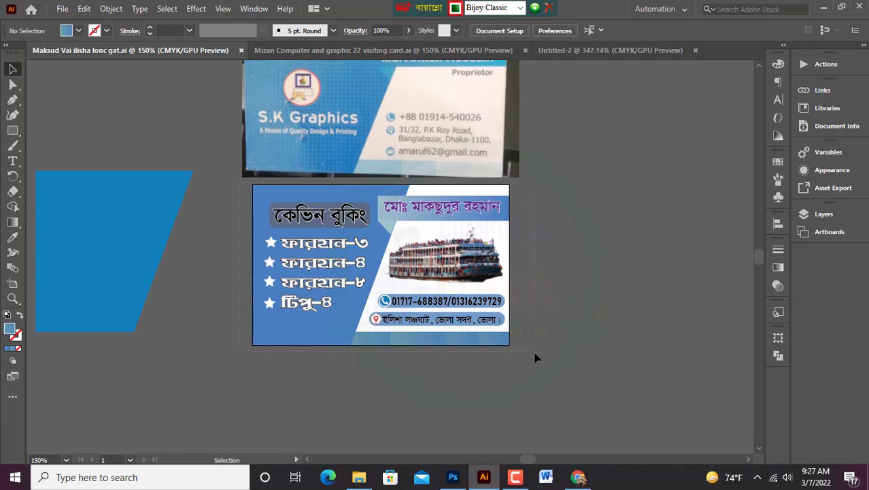
{"action": "left_click", "coordinate": [500, 337]}
{"action": "left_click_drag", "start_coordinate": [500, 337], "coordinate": [518, 424]}
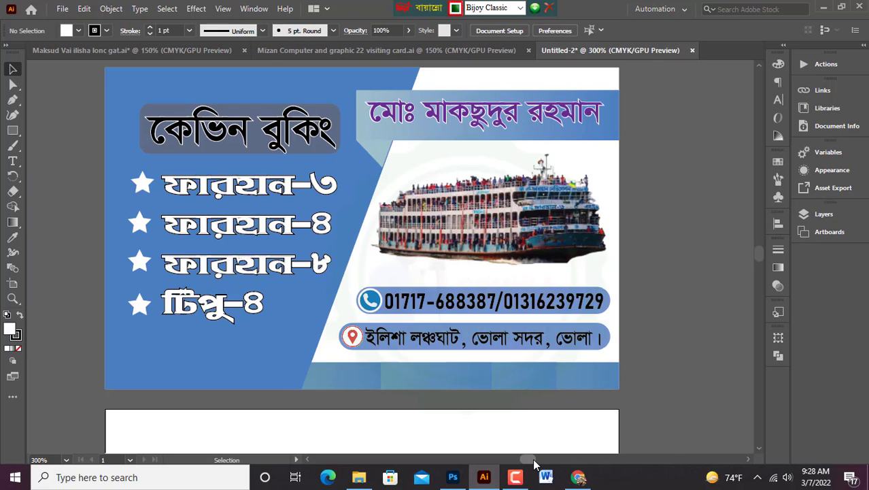
Step: Look over the layout of the reference card and the blank artboard below it
{"action": "left_click_drag", "start_coordinate": [534, 460], "coordinate": [531, 460]}
{"action": "scroll", "coordinate": [514, 338], "scroll_direction": "down", "scroll_amount": 1}
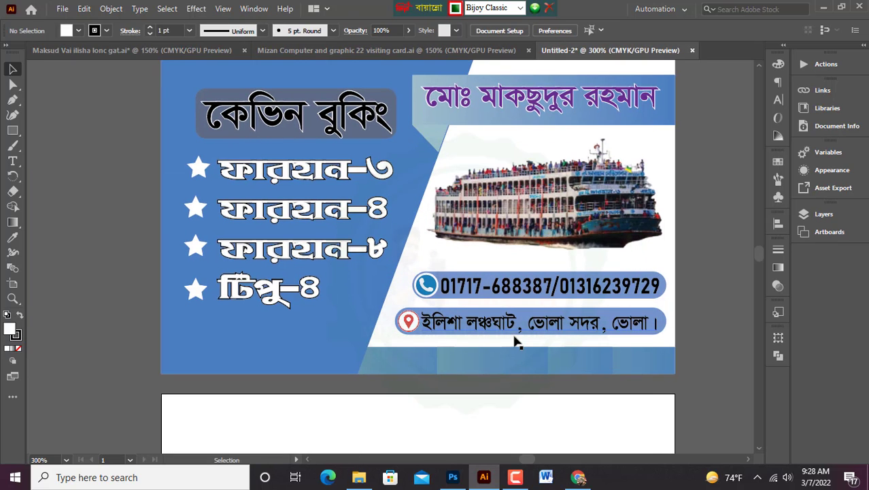
{"action": "scroll", "coordinate": [513, 342], "scroll_direction": "up", "scroll_amount": 2}
{"action": "scroll", "coordinate": [513, 340], "scroll_direction": "down", "scroll_amount": 2}
{"action": "scroll", "coordinate": [518, 335], "scroll_direction": "down", "scroll_amount": 3}
{"action": "scroll", "coordinate": [501, 315], "scroll_direction": "down", "scroll_amount": 1}
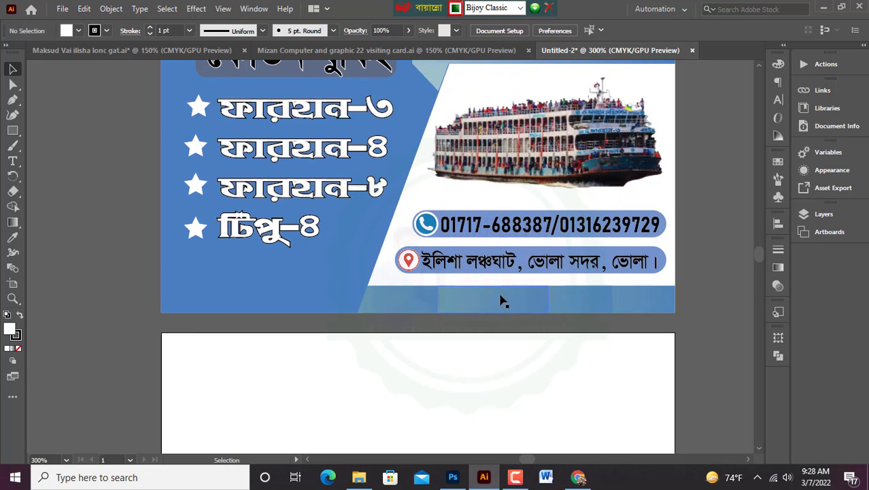
{"action": "scroll", "coordinate": [504, 299], "scroll_direction": "up", "scroll_amount": 6}
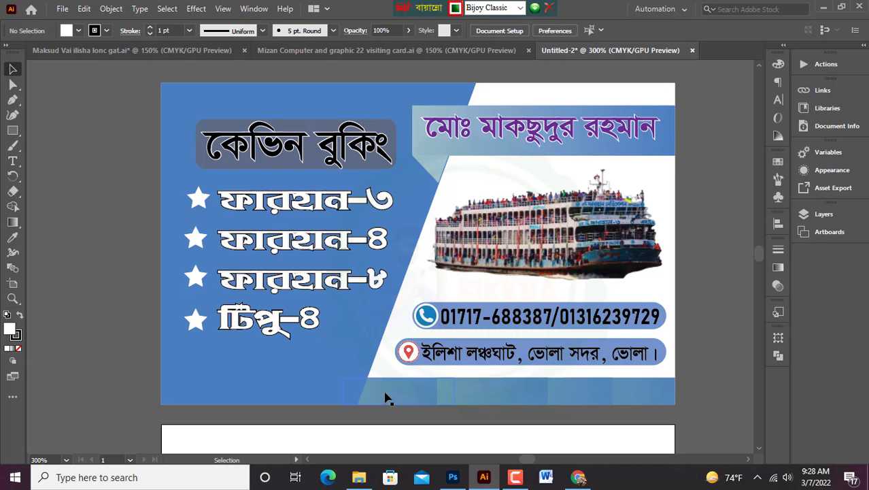
{"action": "scroll", "coordinate": [385, 398], "scroll_direction": "down", "scroll_amount": 3}
{"action": "scroll", "coordinate": [404, 340], "scroll_direction": "down", "scroll_amount": 6}
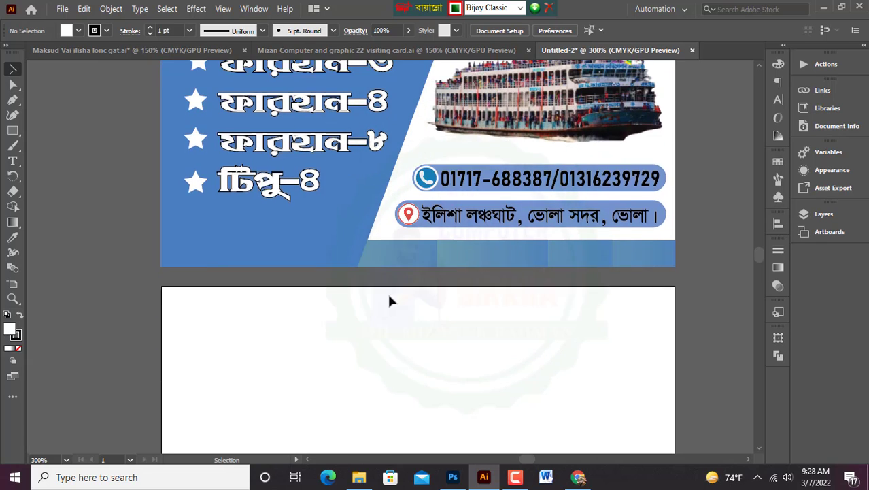
{"action": "scroll", "coordinate": [389, 292], "scroll_direction": "up", "scroll_amount": 5}
Step: Draw a closed Pen shape from the artboard's left edge, its right side slanting from about 1.96 in along the top to 1.22 in along the bottom
{"action": "left_click", "coordinate": [12, 100]}
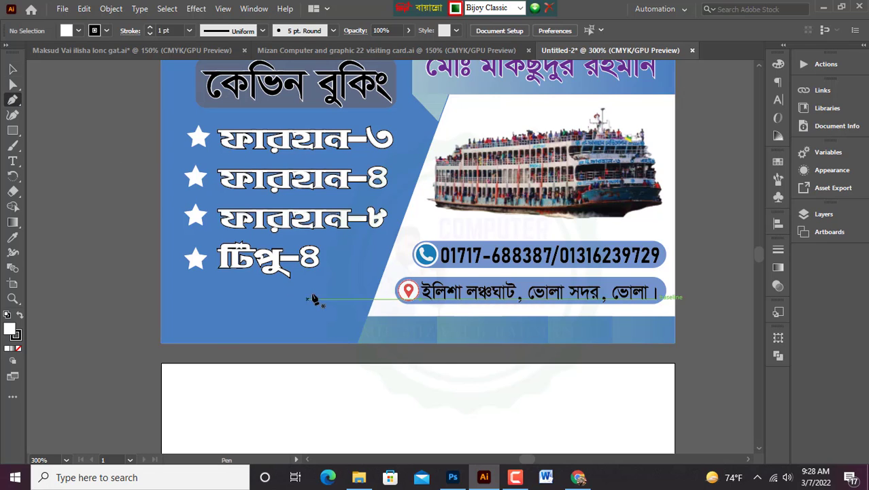
{"action": "scroll", "coordinate": [311, 297], "scroll_direction": "down", "scroll_amount": 7}
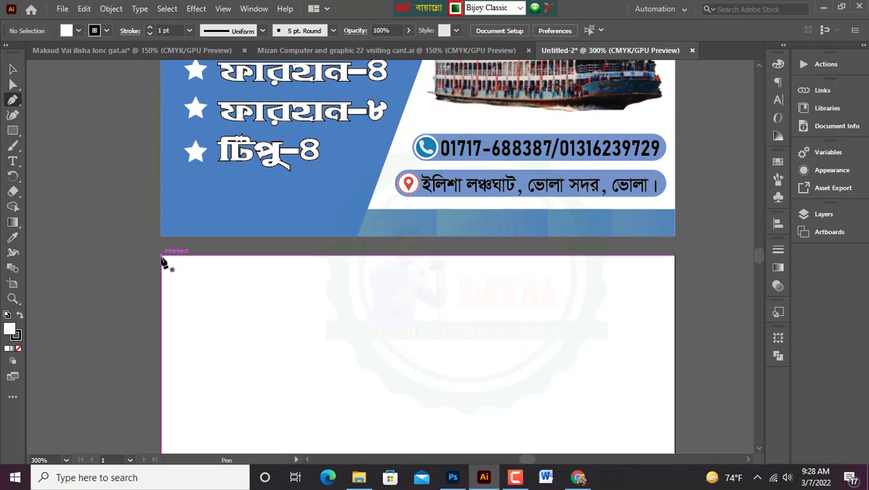
{"action": "left_click", "coordinate": [162, 257]}
{"action": "scroll", "coordinate": [163, 262], "scroll_direction": "down", "scroll_amount": 2}
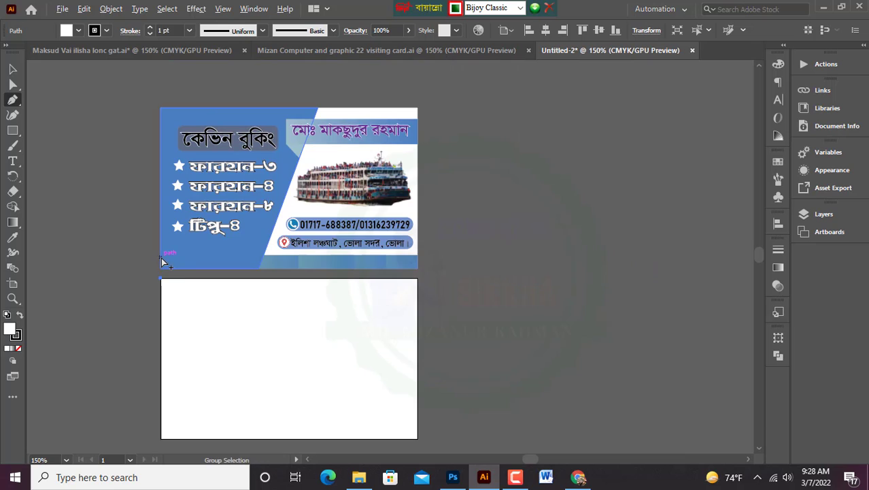
{"action": "left_click", "coordinate": [318, 278]}
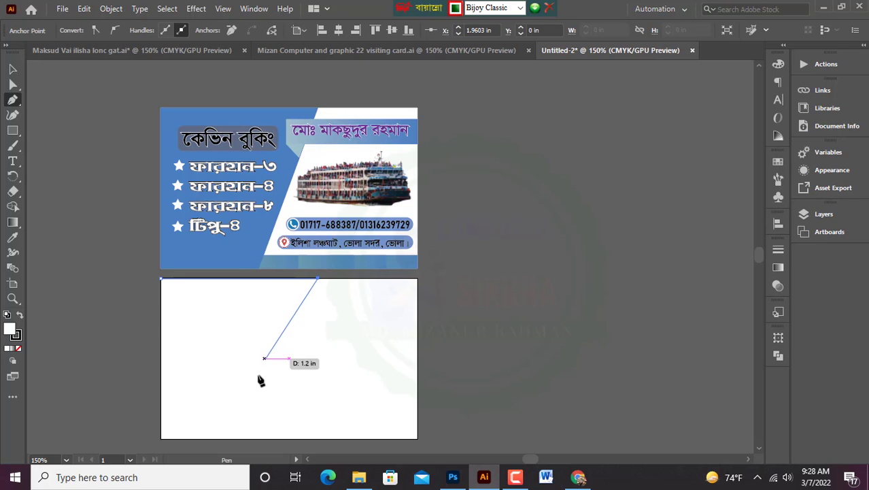
{"action": "left_click", "coordinate": [259, 439]}
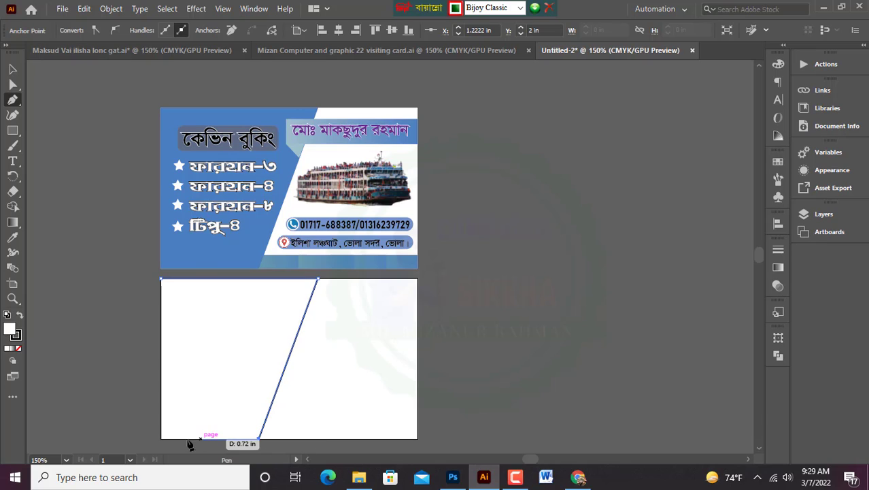
{"action": "left_click", "coordinate": [161, 439]}
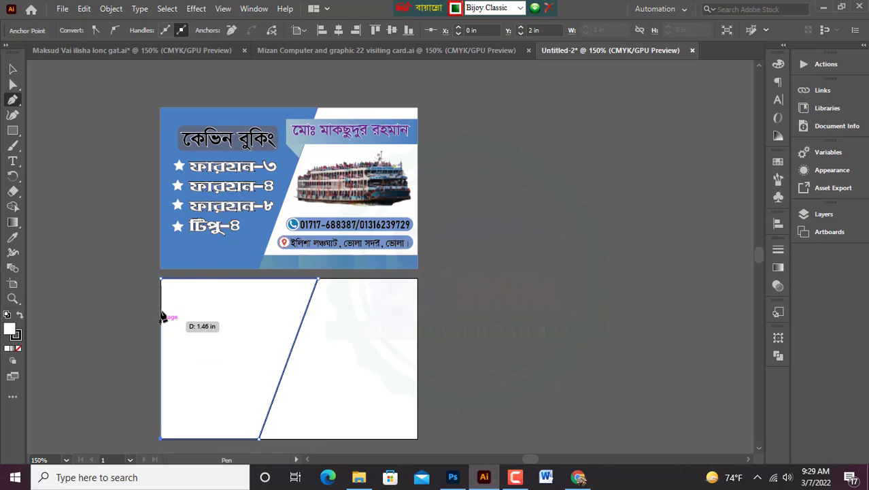
{"action": "left_click", "coordinate": [163, 280]}
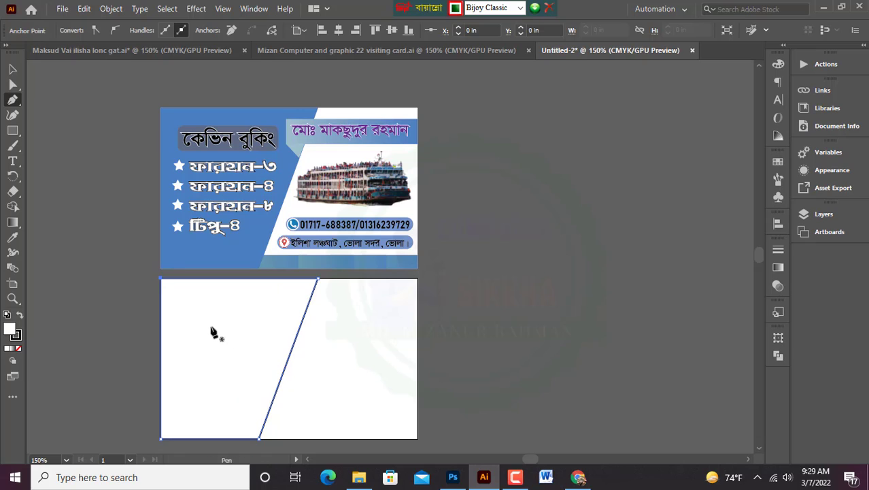
Step: Select the slanted shape and remove its stroke
{"action": "left_click", "coordinate": [13, 69]}
{"action": "left_click", "coordinate": [178, 337]}
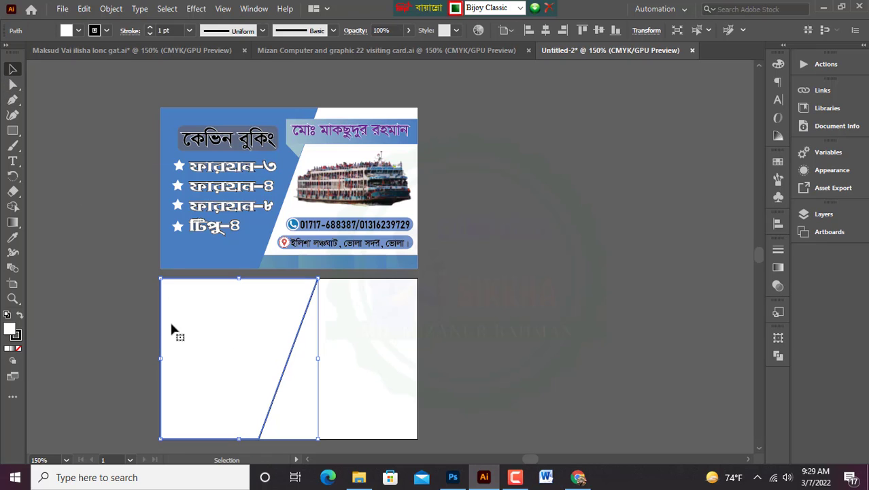
{"action": "left_click", "coordinate": [94, 32]}
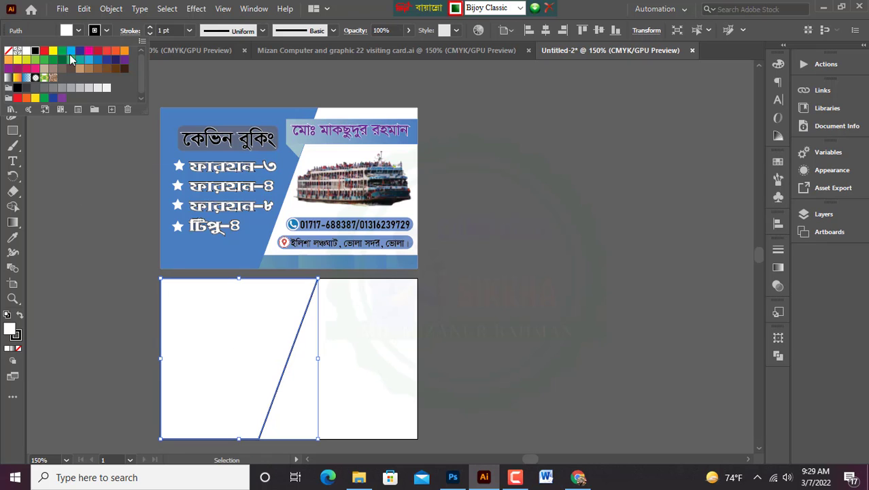
{"action": "left_click", "coordinate": [12, 54]}
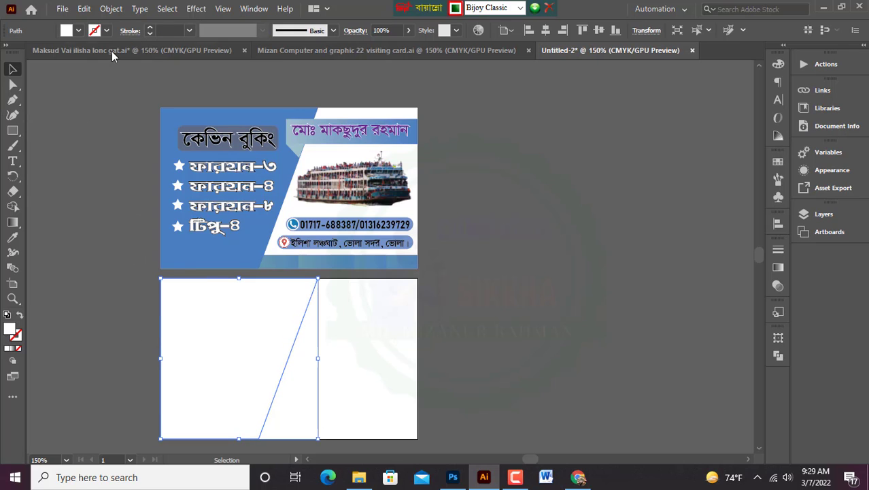
Step: Fill the slanted shape with the blue sampled from the reference card's background
{"action": "left_click", "coordinate": [67, 32]}
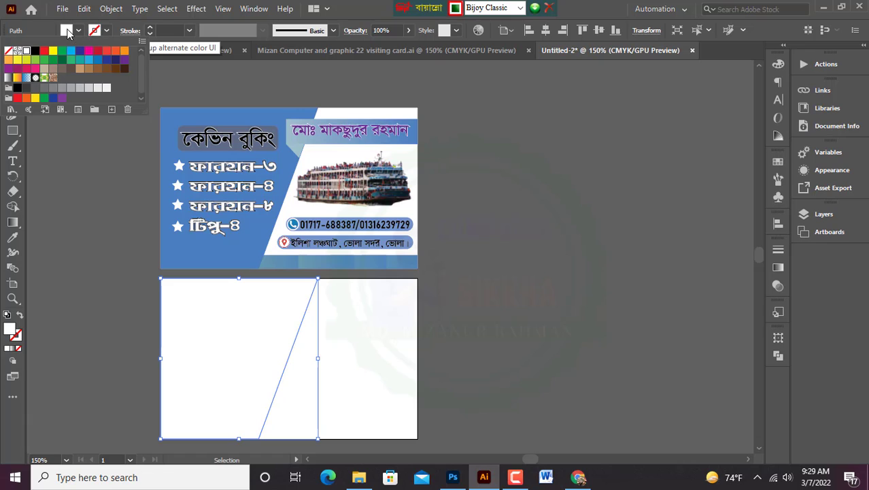
{"action": "left_click", "coordinate": [174, 115]}
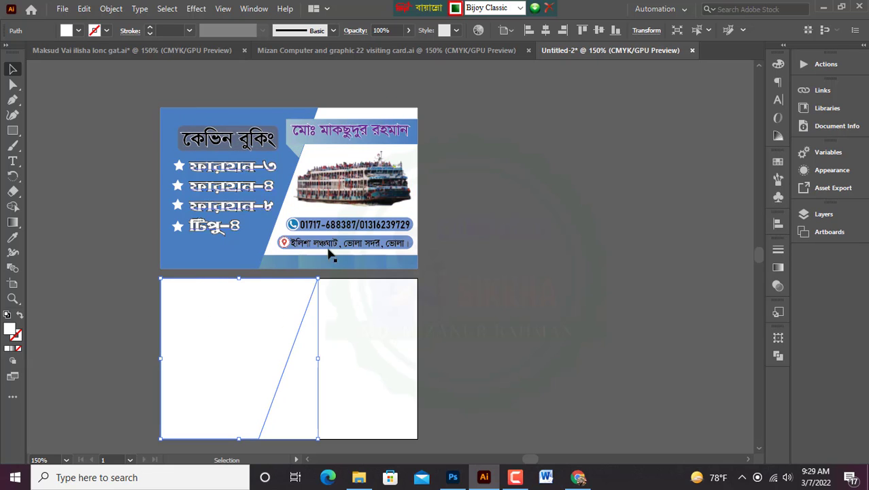
{"action": "left_click", "coordinate": [476, 275]}
{"action": "left_click", "coordinate": [244, 309]}
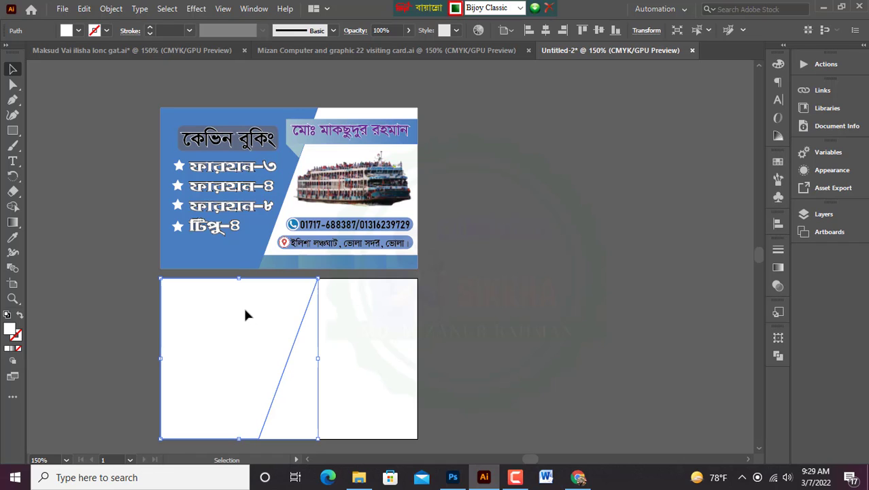
{"action": "left_click", "coordinate": [12, 237]}
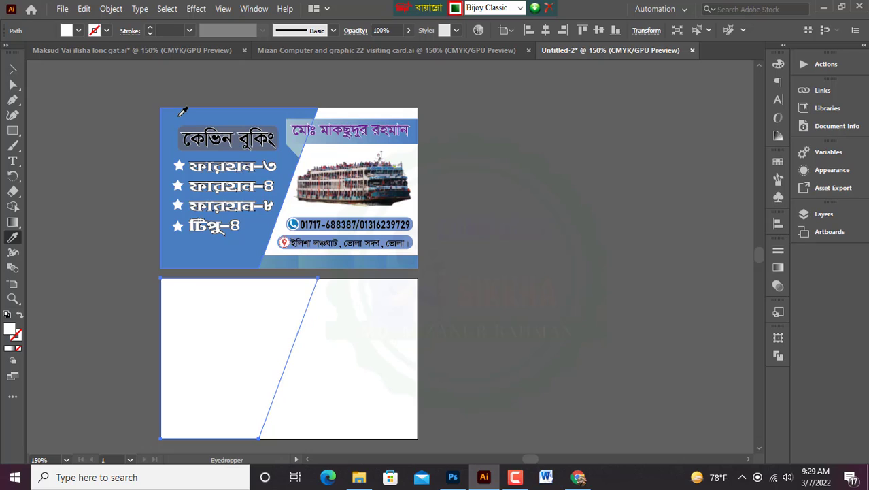
{"action": "left_click", "coordinate": [182, 111]}
{"action": "left_click", "coordinate": [12, 69]}
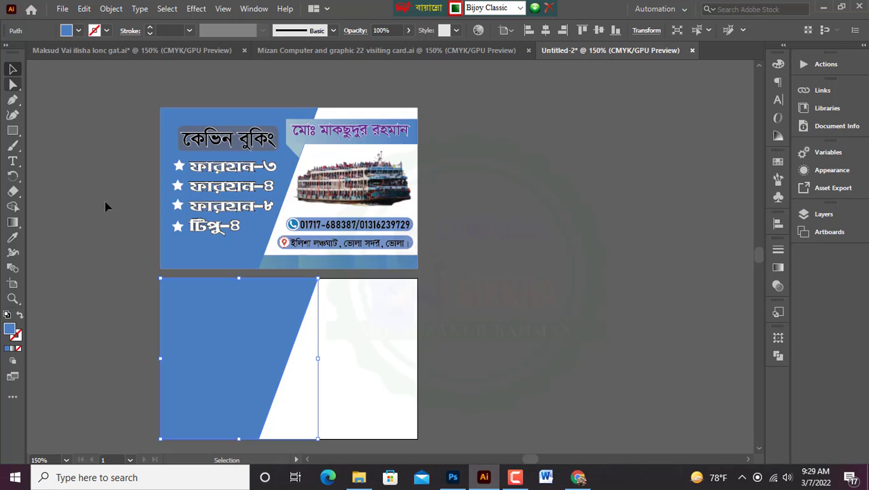
{"action": "left_click", "coordinate": [497, 310]}
Step: Draw a banner rectangle near the artboard's top, from the slanted shape to the right edge, using the reference name banner's blue gradient
{"action": "scroll", "coordinate": [484, 303], "scroll_direction": "down", "scroll_amount": 2}
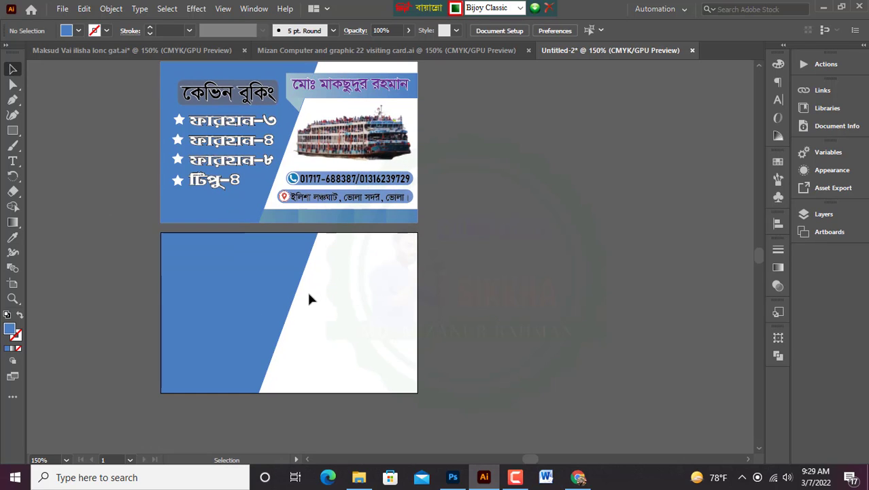
{"action": "scroll", "coordinate": [309, 294], "scroll_direction": "up", "scroll_amount": 1}
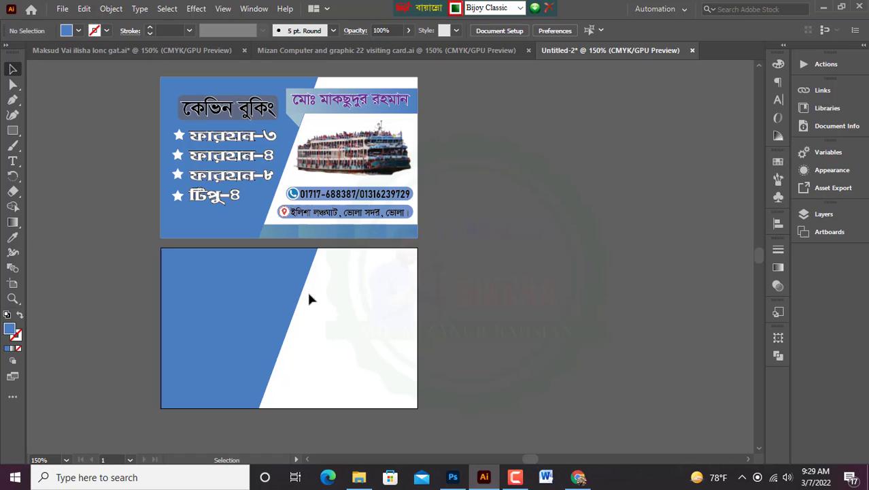
{"action": "left_click", "coordinate": [413, 112]}
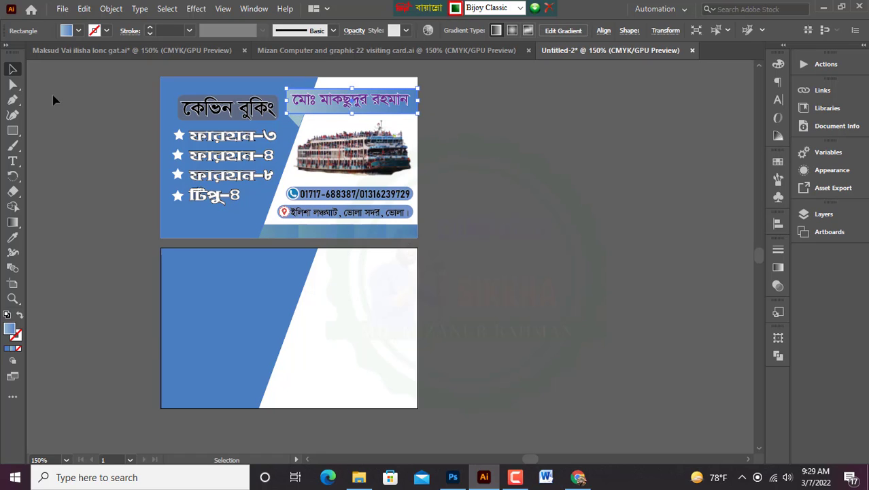
{"action": "left_click", "coordinate": [13, 129]}
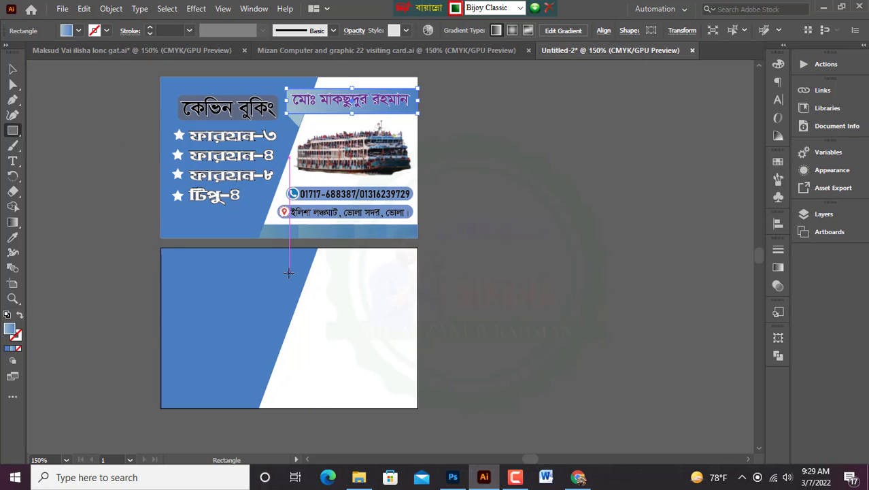
{"action": "left_click_drag", "start_coordinate": [289, 274], "coordinate": [418, 289]}
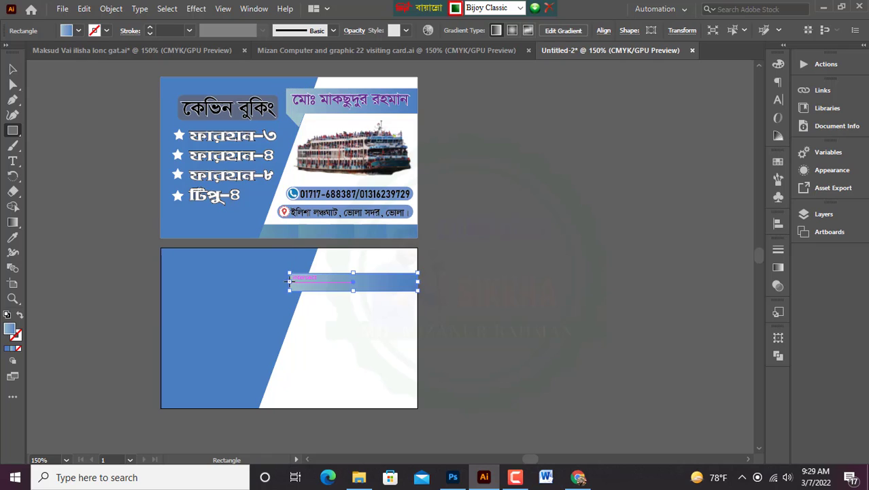
Step: Extend the banner rectangle's left end farther over the slanted blue shape and deselect it
{"action": "left_click_drag", "start_coordinate": [289, 279], "coordinate": [280, 279]}
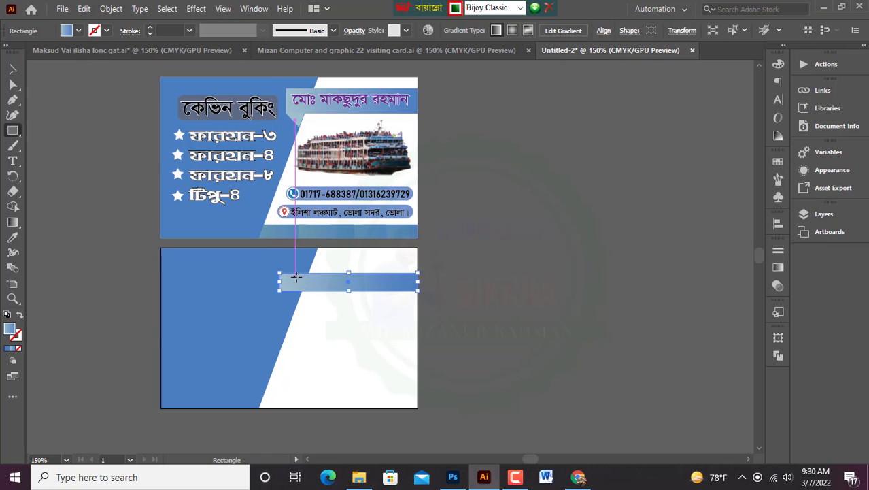
{"action": "left_click", "coordinate": [12, 69]}
{"action": "left_click", "coordinate": [78, 250]}
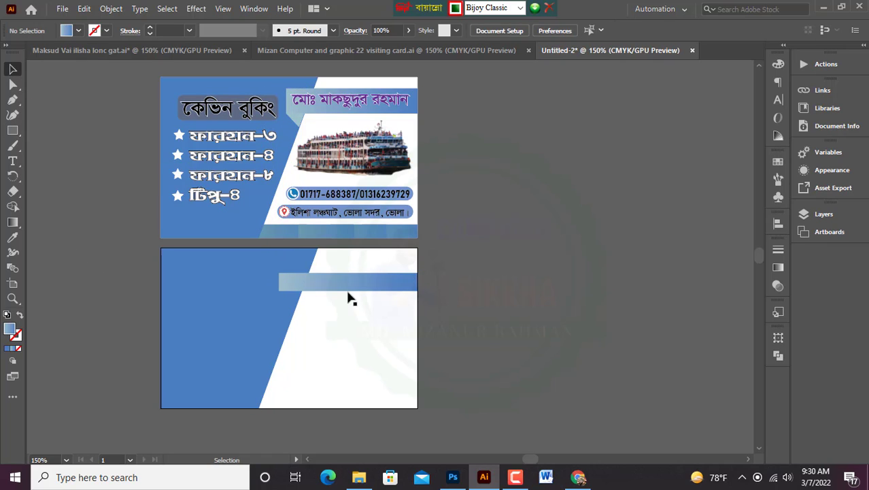
Step: Switch the banner to a solid blue fill and back to its gradient fill
{"action": "left_click", "coordinate": [349, 285]}
{"action": "left_click", "coordinate": [8, 348]}
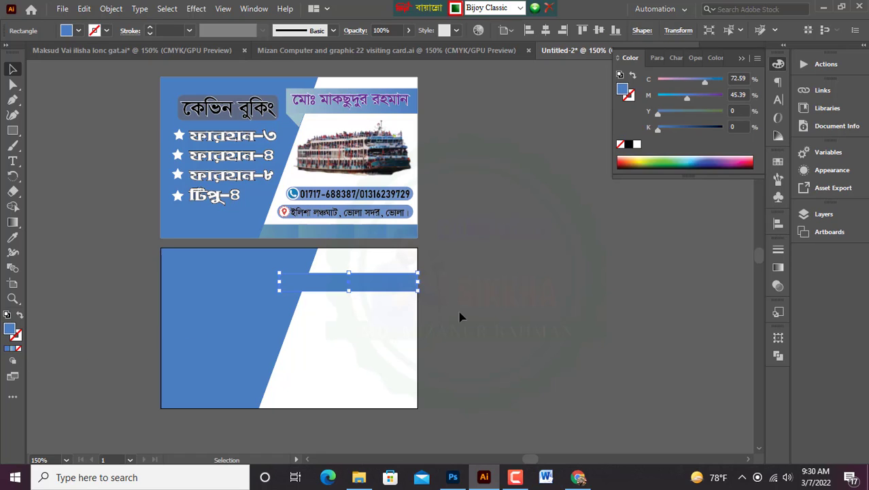
{"action": "left_click", "coordinate": [459, 316]}
{"action": "left_click", "coordinate": [391, 287]}
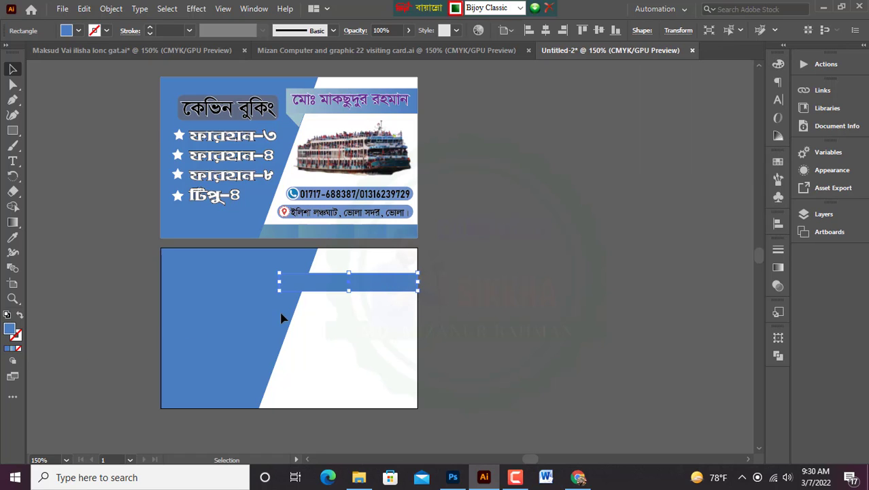
{"action": "left_click", "coordinate": [12, 351]}
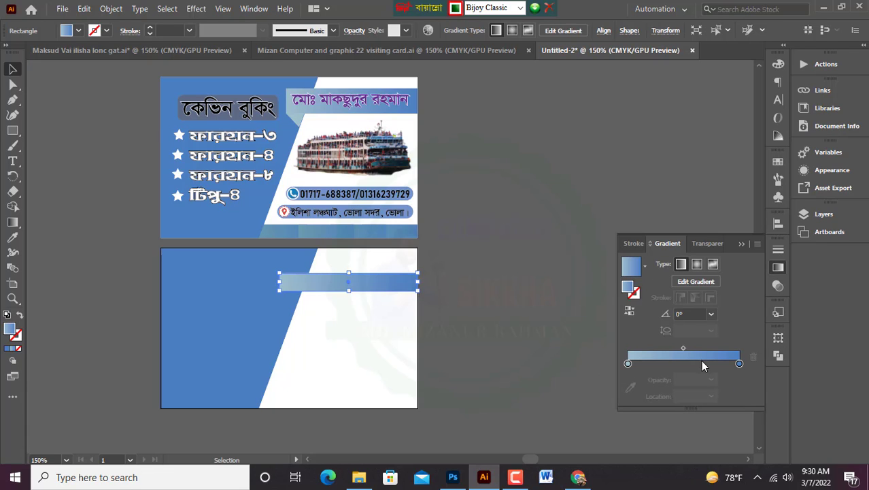
Step: Set the banner gradient's end colour stop to the blue sampled from the reference card's background
{"action": "double_click", "coordinate": [627, 364]}
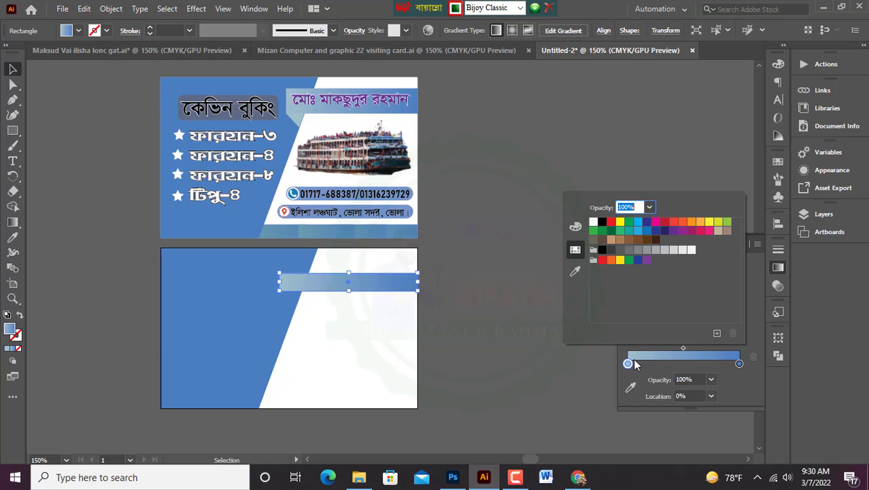
{"action": "left_click", "coordinate": [627, 364]}
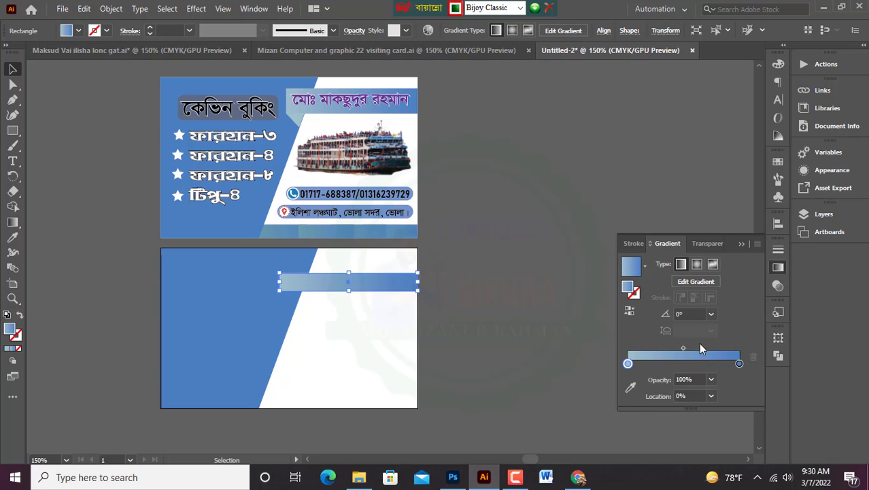
{"action": "double_click", "coordinate": [739, 364]}
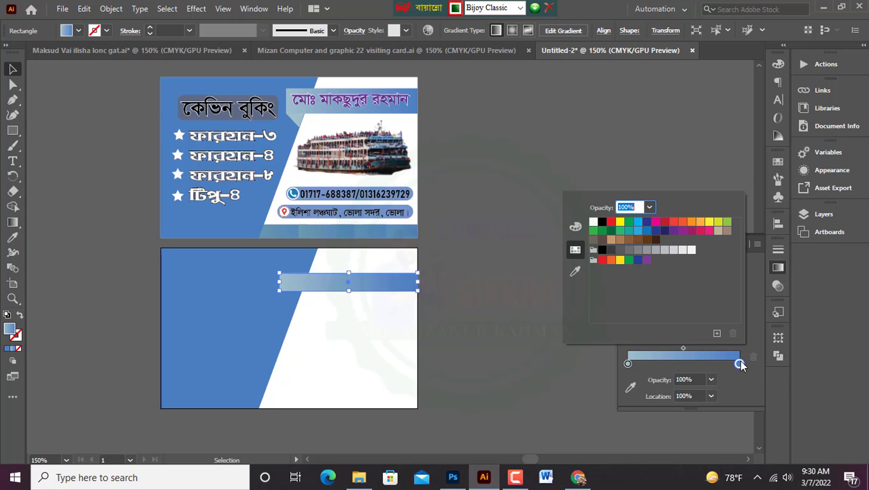
{"action": "left_click", "coordinate": [575, 271]}
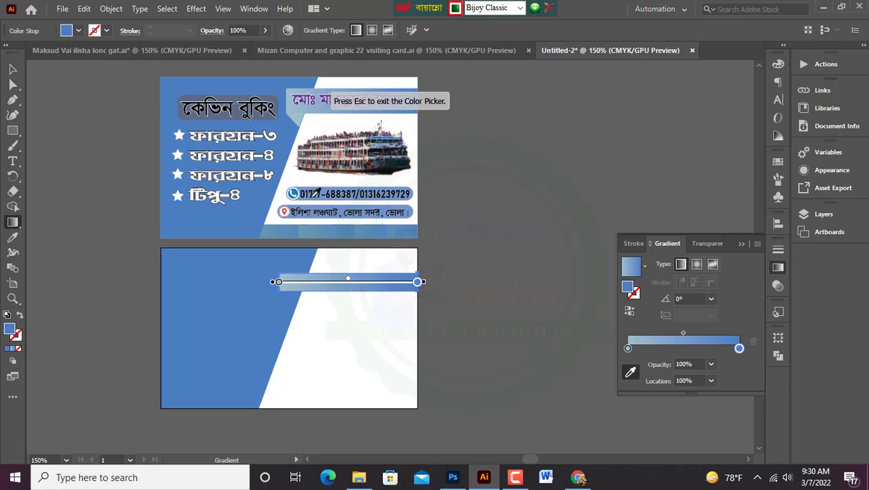
{"action": "left_click", "coordinate": [260, 85]}
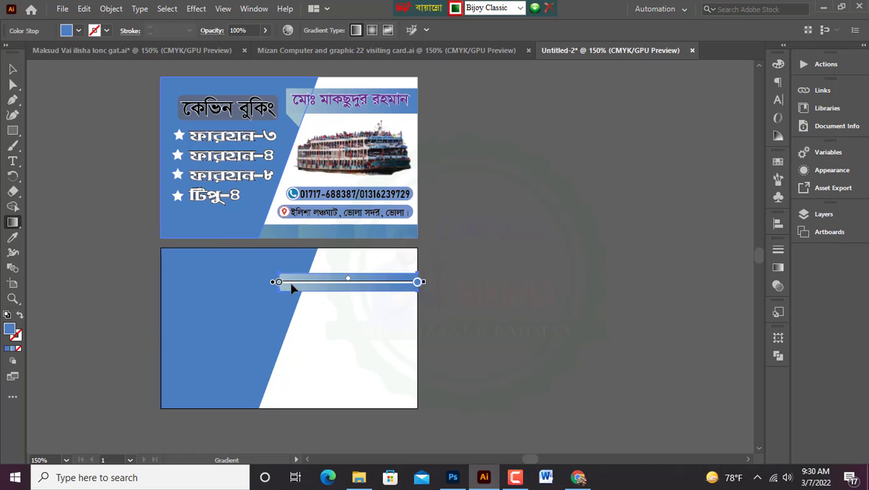
{"action": "left_click", "coordinate": [12, 69]}
{"action": "left_click", "coordinate": [88, 299]}
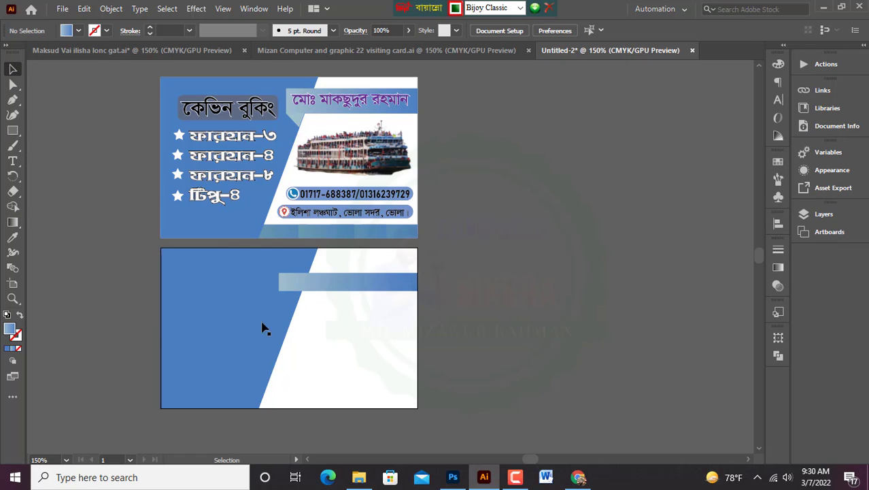
Step: Shorten the banner slightly by moving its left end in toward the slanted edge
{"action": "scroll", "coordinate": [337, 296], "scroll_direction": "down", "scroll_amount": 1}
{"action": "scroll", "coordinate": [331, 278], "scroll_direction": "up", "scroll_amount": 1}
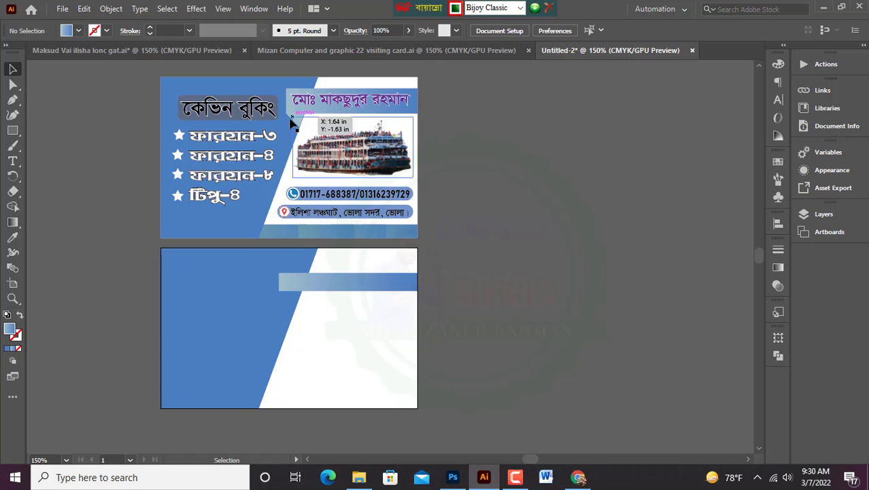
{"action": "left_click", "coordinate": [295, 286]}
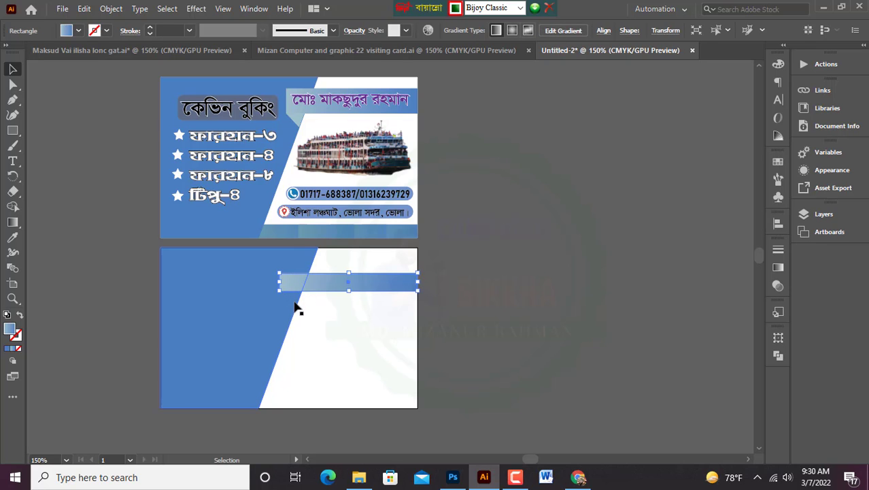
{"action": "scroll", "coordinate": [284, 306], "scroll_direction": "up", "scroll_amount": 5}
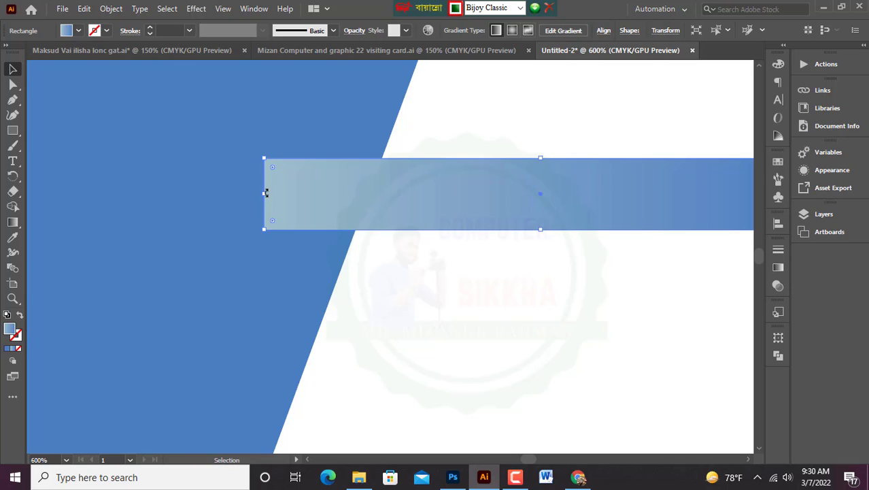
{"action": "left_click_drag", "start_coordinate": [265, 193], "coordinate": [281, 194]}
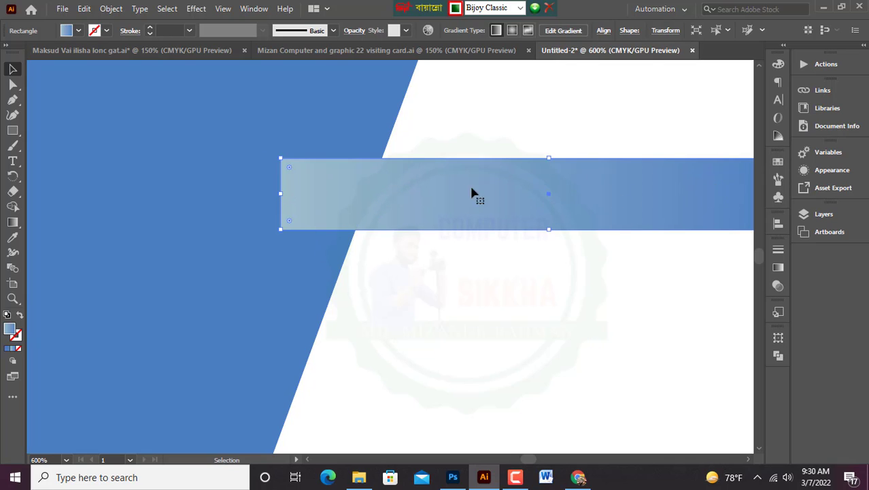
Step: Add an anchor point on the banner's lower edge where it crosses the blue shape's slanted side
{"action": "left_click", "coordinate": [13, 100]}
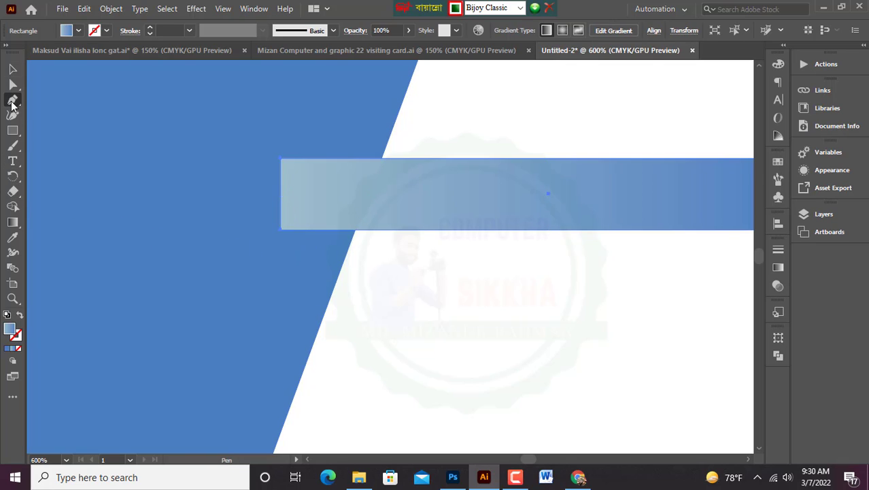
{"action": "left_click", "coordinate": [281, 228]}
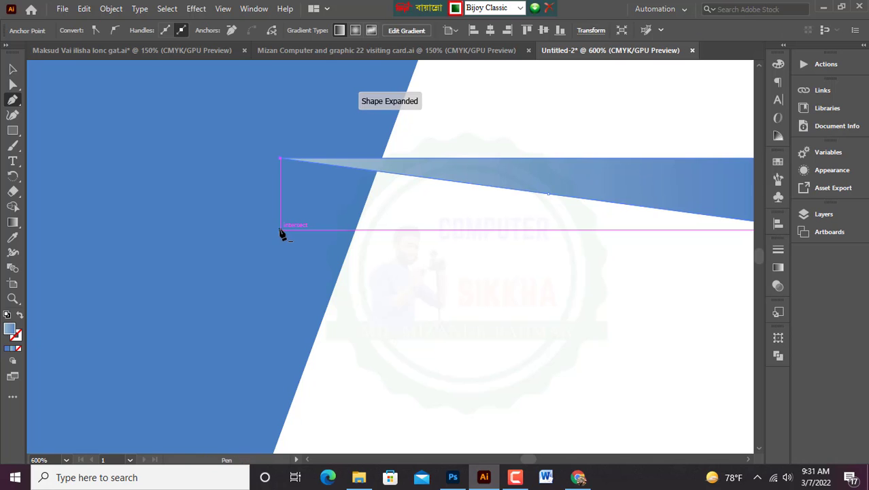
{"action": "key", "text": "ctrl+z"}
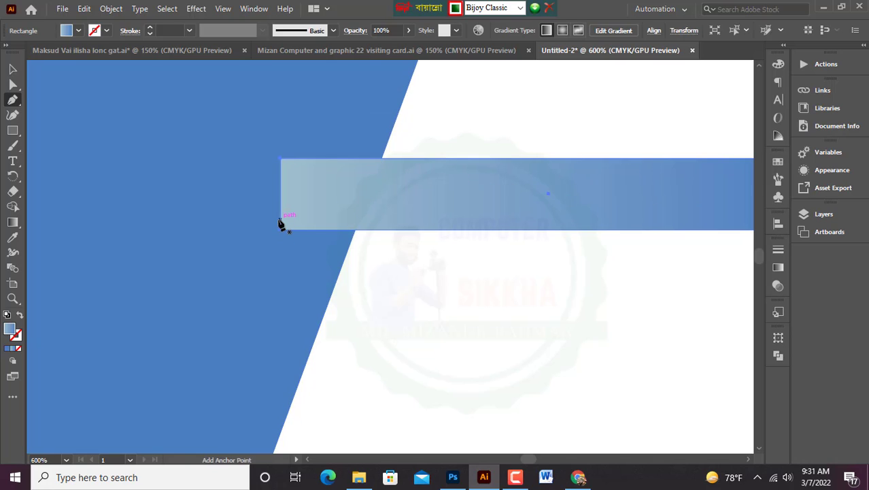
{"action": "left_click", "coordinate": [355, 230]}
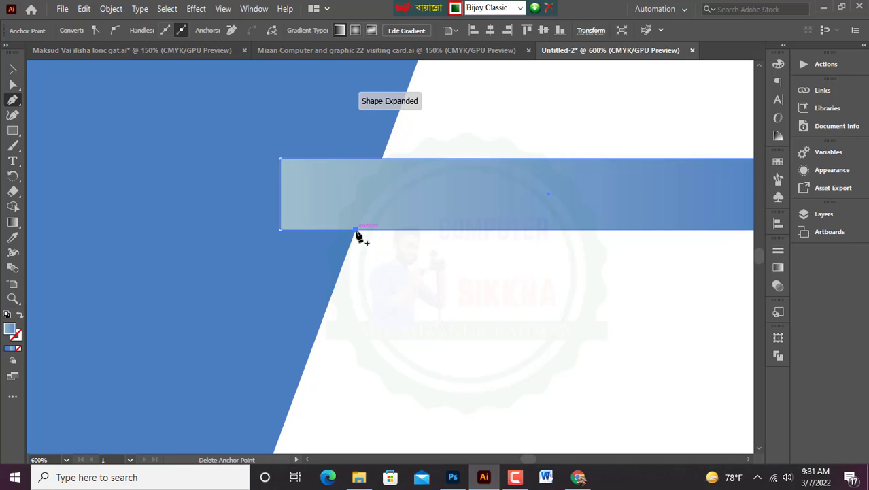
Step: Draw a triangular fold with the Pen tool, joining the slanted edge, the banner's lower-left corner and their crossing point
{"action": "left_click", "coordinate": [337, 279]}
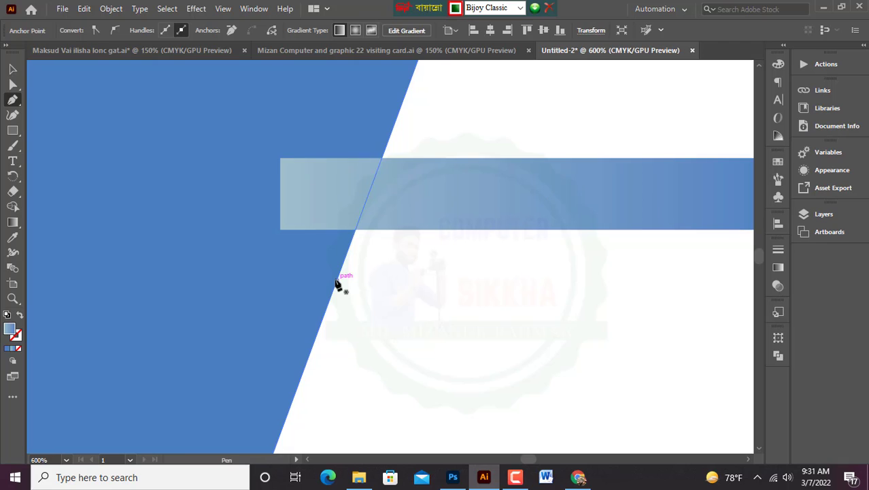
{"action": "left_click", "coordinate": [281, 230]}
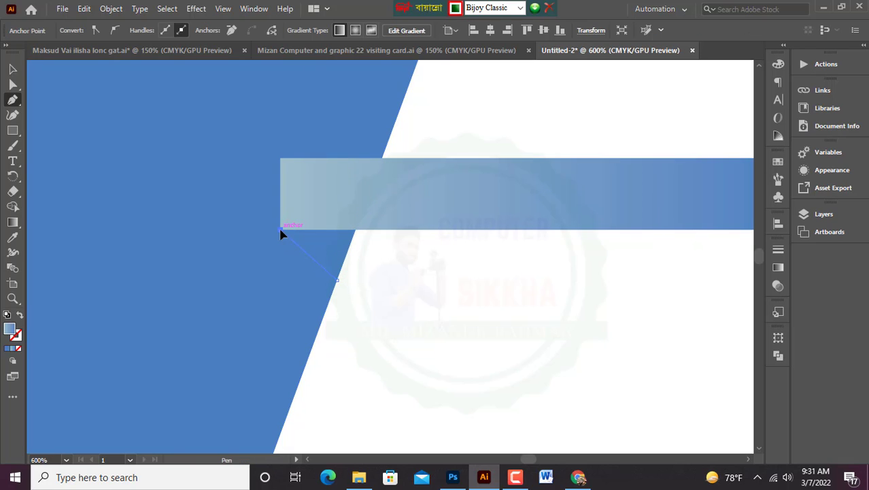
{"action": "left_click", "coordinate": [355, 231]}
{"action": "key", "text": "v"}
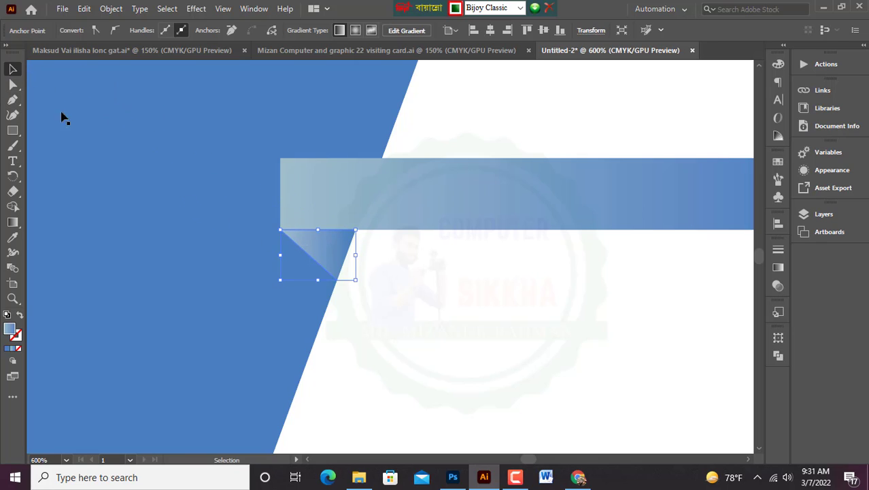
Step: Fill the triangular fold with a solid light blue, RGB 141, 177, 216, and deselect it
{"action": "left_click", "coordinate": [401, 279]}
{"action": "left_click", "coordinate": [331, 259]}
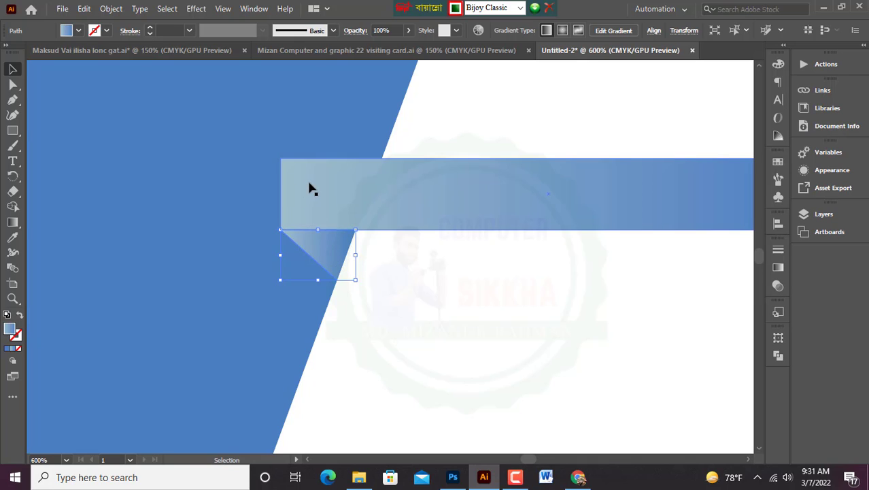
{"action": "left_click", "coordinate": [10, 351]}
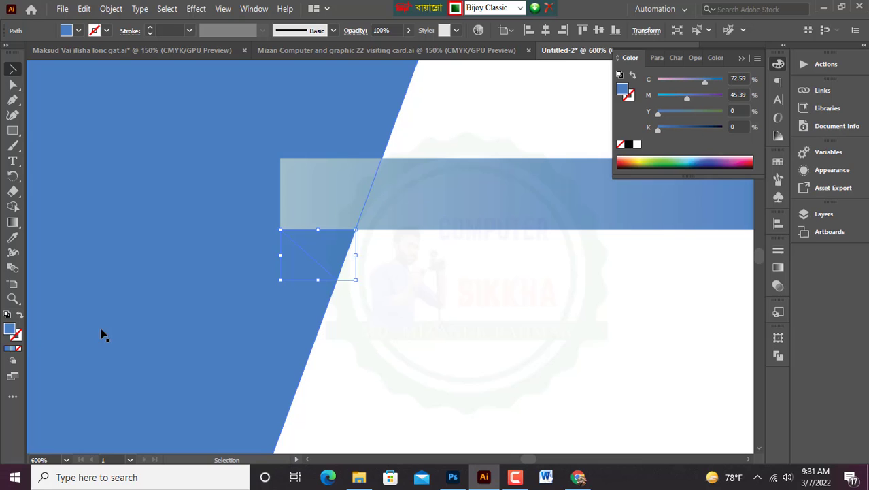
{"action": "double_click", "coordinate": [13, 332]}
{"action": "left_click_drag", "start_coordinate": [389, 218], "coordinate": [359, 289]}
{"action": "mouse_move", "coordinate": [335, 359]}
{"action": "left_mouse_down"}
{"action": "mouse_move", "coordinate": [318, 353]}
{"action": "mouse_move", "coordinate": [315, 339]}
{"action": "mouse_move", "coordinate": [297, 344]}
{"action": "left_mouse_up"}
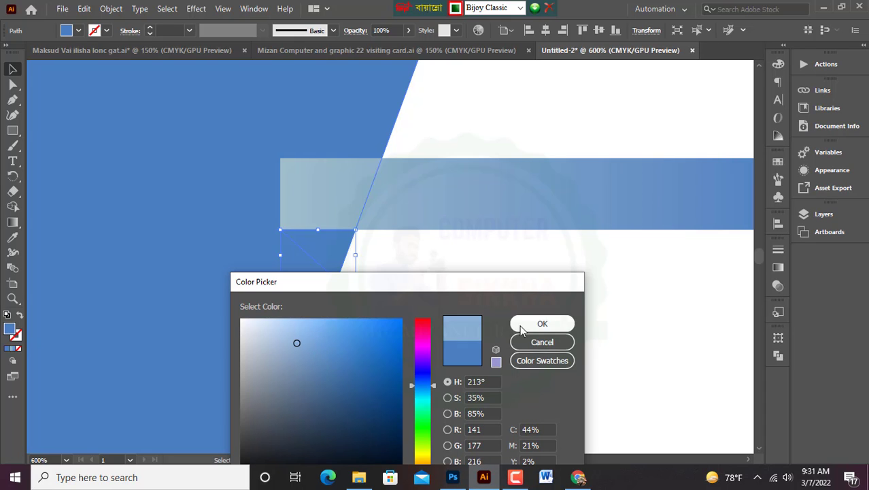
{"action": "left_click", "coordinate": [542, 323]}
{"action": "left_click", "coordinate": [455, 313]}
Step: Duplicate the ship image from the reference card onto the new card, just below the banner
{"action": "scroll", "coordinate": [399, 325], "scroll_direction": "down", "scroll_amount": 2}
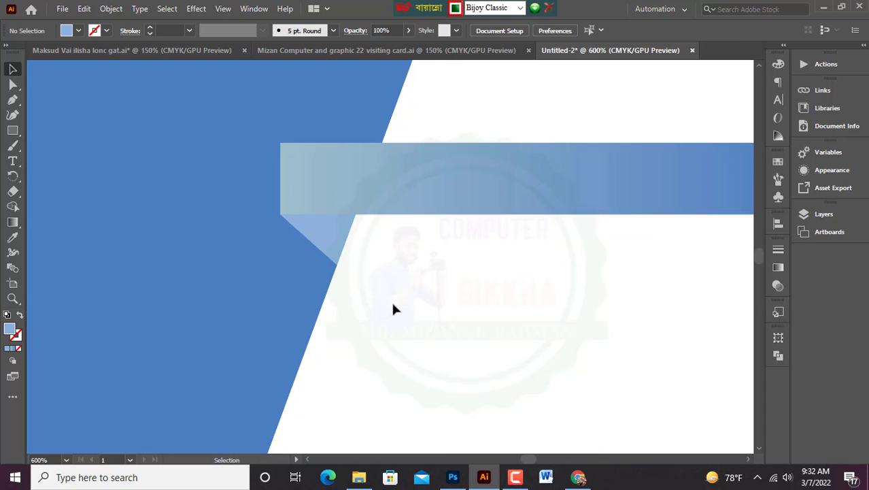
{"action": "scroll", "coordinate": [406, 261], "scroll_direction": "down", "scroll_amount": 4}
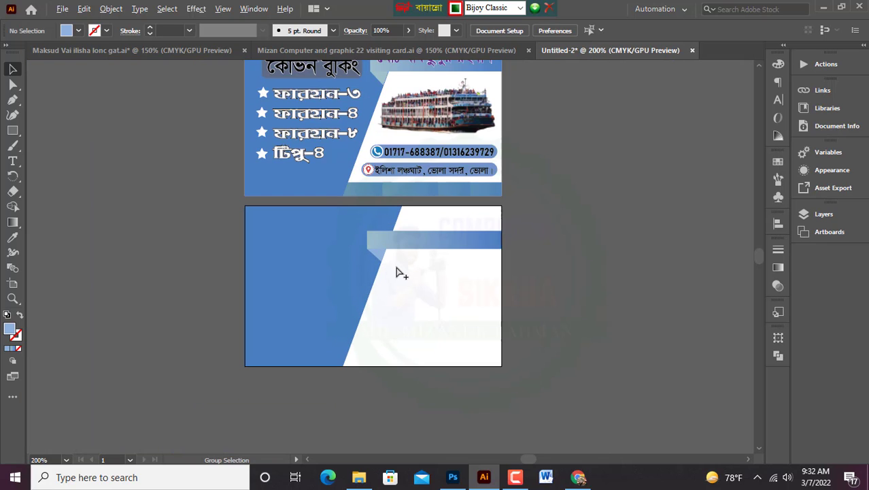
{"action": "scroll", "coordinate": [413, 266], "scroll_direction": "up", "scroll_amount": 1}
{"action": "scroll", "coordinate": [413, 272], "scroll_direction": "up", "scroll_amount": 1}
{"action": "scroll", "coordinate": [393, 275], "scroll_direction": "down", "scroll_amount": 2}
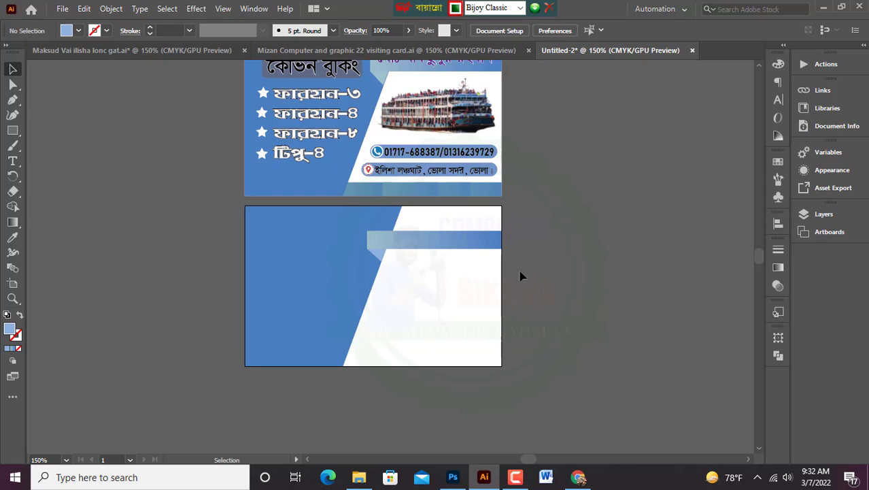
{"action": "scroll", "coordinate": [434, 267], "scroll_direction": "up", "scroll_amount": 1}
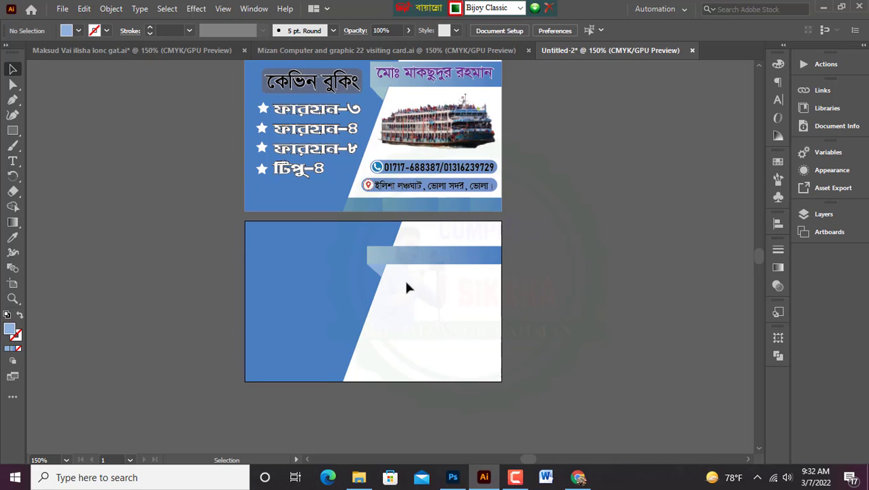
{"action": "left_click_drag", "start_coordinate": [405, 283], "coordinate": [459, 268]}
{"action": "scroll", "coordinate": [473, 284], "scroll_direction": "up", "scroll_amount": 4}
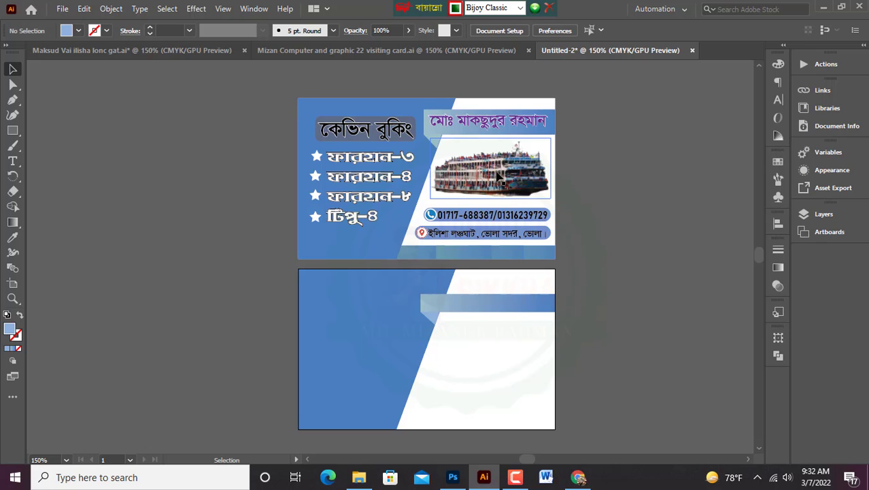
{"action": "scroll", "coordinate": [498, 177], "scroll_direction": "down", "scroll_amount": 5}
{"action": "scroll", "coordinate": [476, 243], "scroll_direction": "up", "scroll_amount": 1}
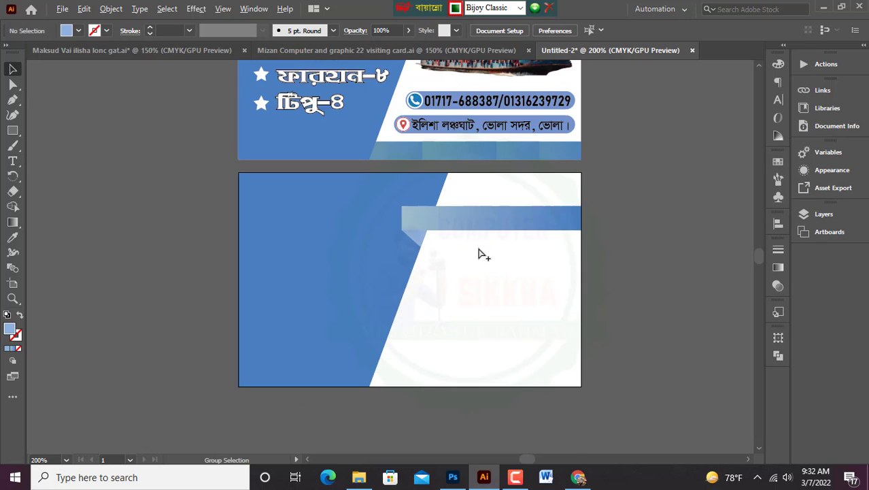
{"action": "scroll", "coordinate": [476, 243], "scroll_direction": "up", "scroll_amount": 4}
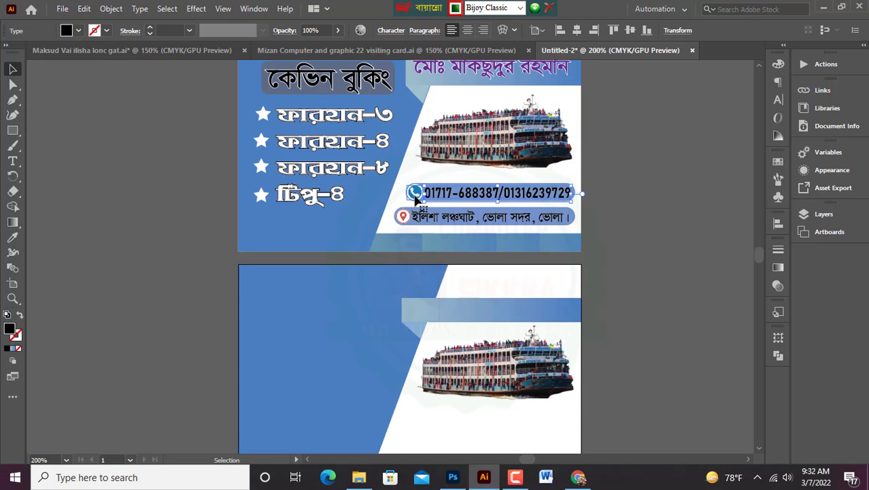
Step: Examine the reference card's phone and address rows and the gradient segments that make up its bottom strip
{"action": "scroll", "coordinate": [416, 195], "scroll_direction": "up", "scroll_amount": 1}
{"action": "left_click", "coordinate": [415, 196]}
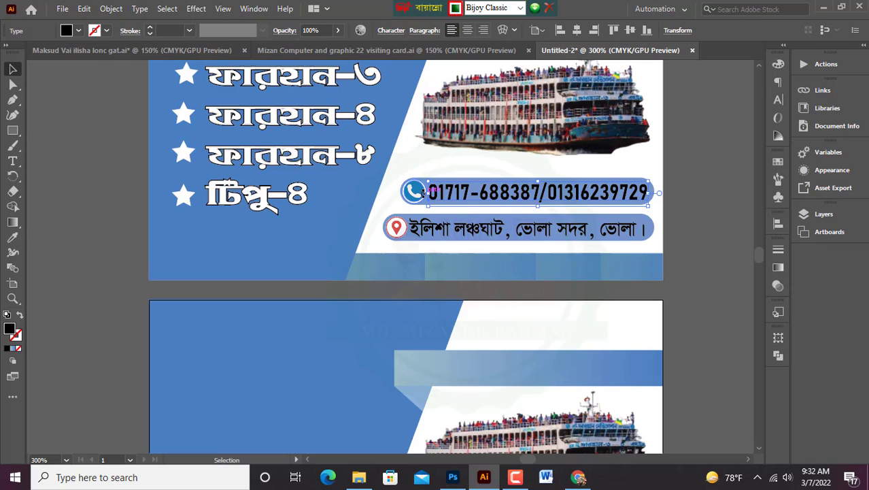
{"action": "left_click", "coordinate": [413, 195]}
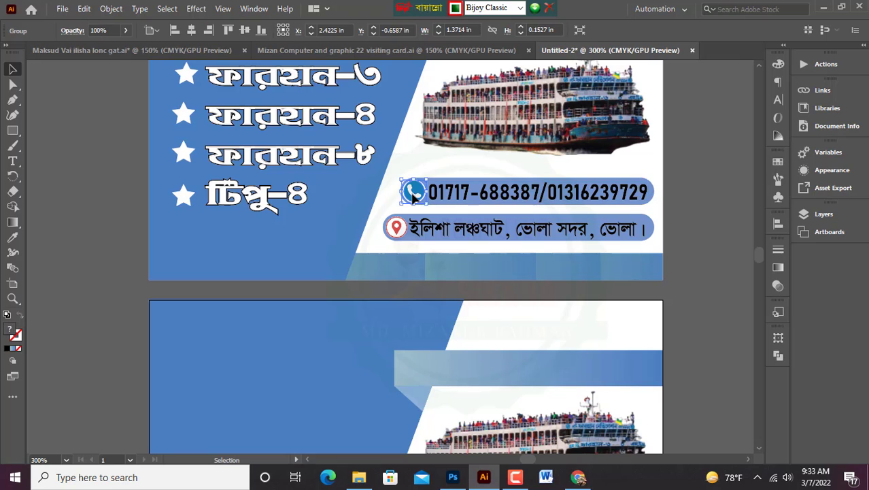
{"action": "scroll", "coordinate": [467, 178], "scroll_direction": "down", "scroll_amount": 1}
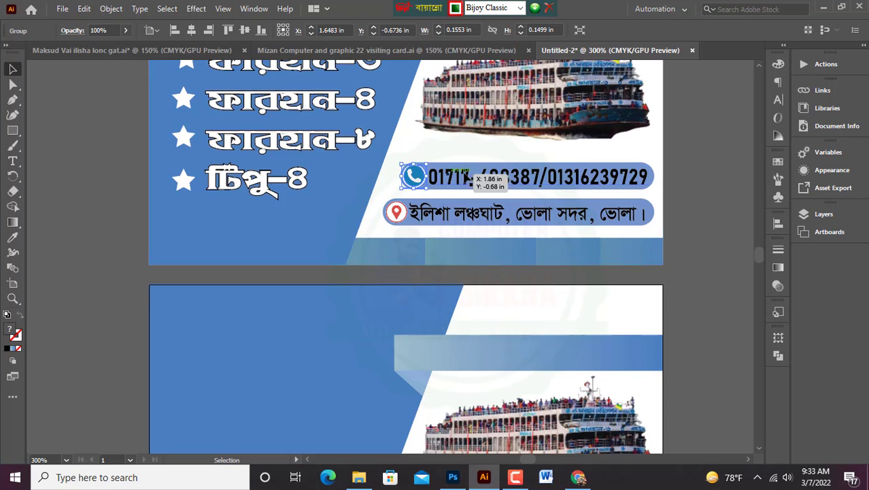
{"action": "scroll", "coordinate": [466, 178], "scroll_direction": "down", "scroll_amount": 3}
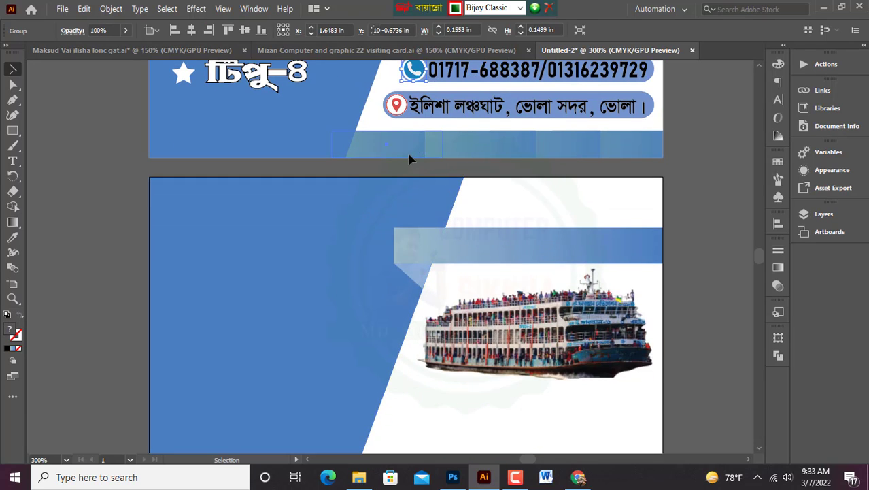
{"action": "left_click", "coordinate": [410, 154]}
{"action": "left_click", "coordinate": [508, 150]}
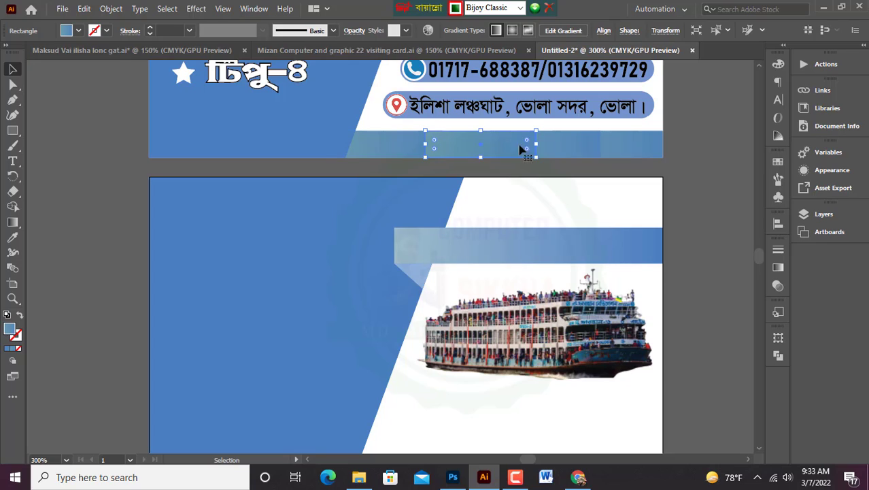
{"action": "left_click", "coordinate": [634, 150]}
{"action": "left_click", "coordinate": [582, 149]}
{"action": "left_click", "coordinate": [422, 149]}
{"action": "scroll", "coordinate": [544, 151], "scroll_direction": "down", "scroll_amount": 2}
{"action": "scroll", "coordinate": [591, 143], "scroll_direction": "down", "scroll_amount": 3}
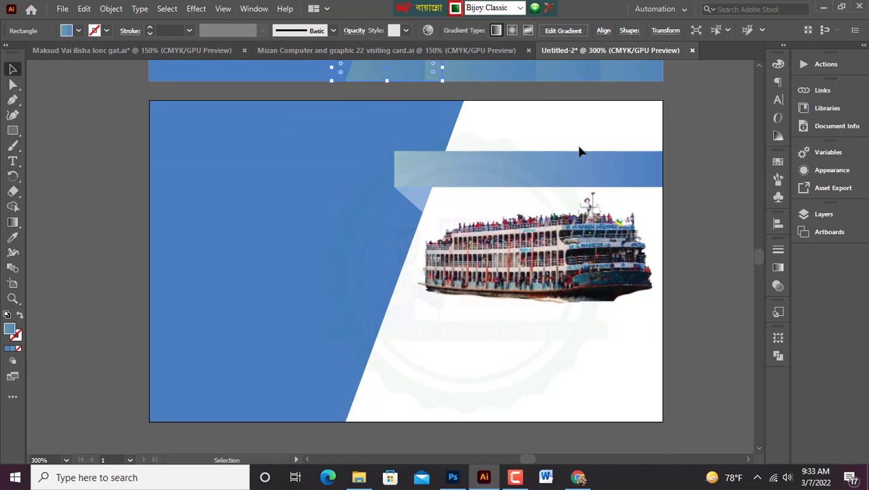
{"action": "scroll", "coordinate": [576, 149], "scroll_direction": "up", "scroll_amount": 2}
{"action": "scroll", "coordinate": [576, 149], "scroll_direction": "down", "scroll_amount": 2}
Step: Draw a blue gradient rectangle in the new card's lower-right corner, reduce its height slightly from the upper edge, and deselect it
{"action": "left_click", "coordinate": [13, 130]}
{"action": "left_click_drag", "start_coordinate": [583, 383], "coordinate": [661, 421]}
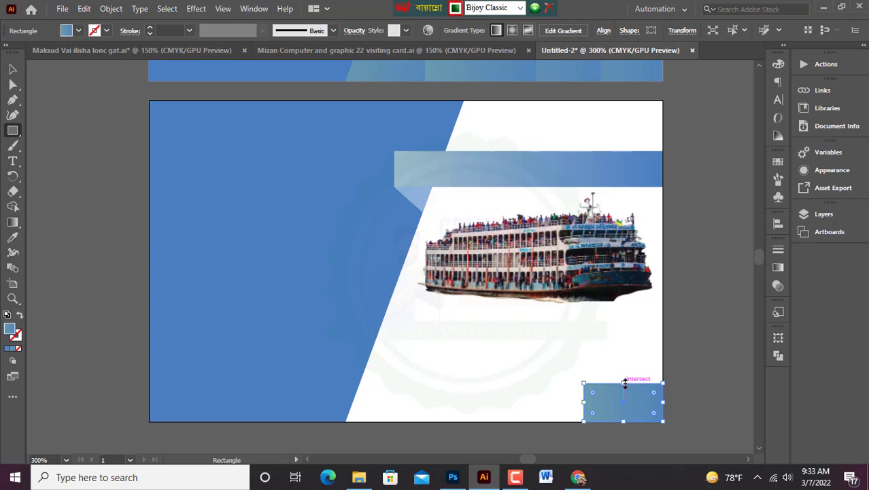
{"action": "left_click_drag", "start_coordinate": [625, 383], "coordinate": [625, 391]}
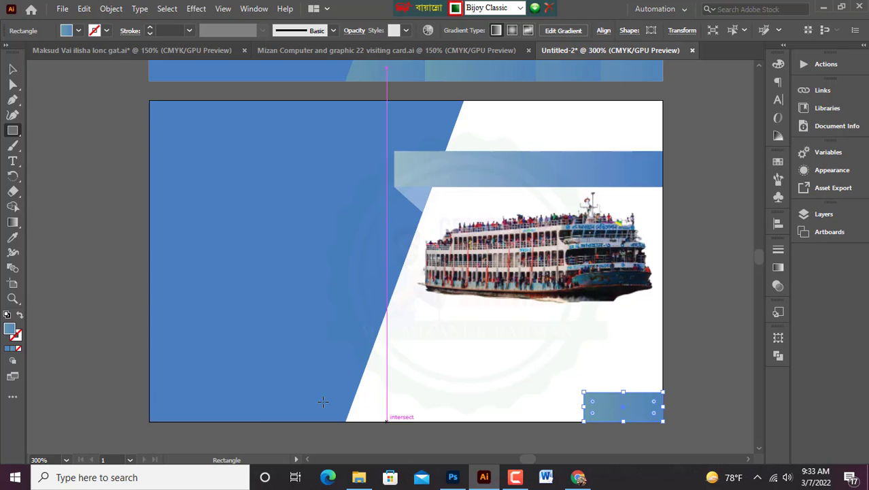
{"action": "left_click", "coordinate": [13, 351]}
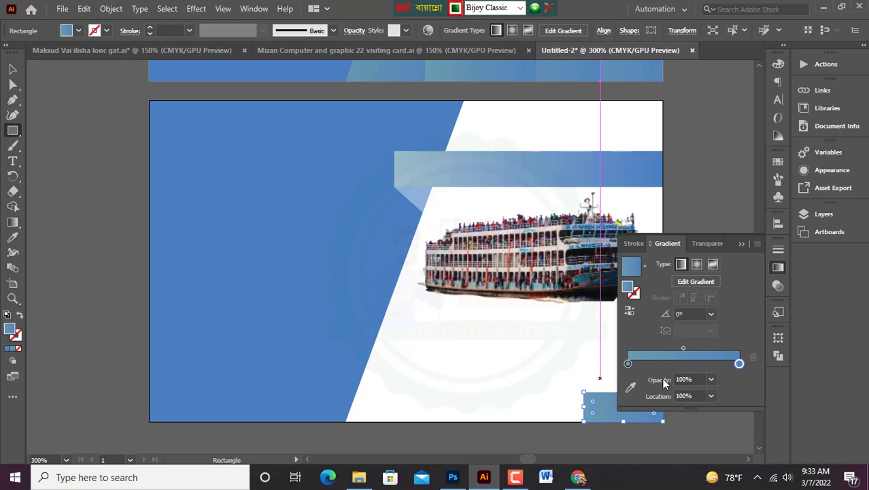
{"action": "left_click", "coordinate": [628, 365]}
{"action": "left_click", "coordinate": [741, 243]}
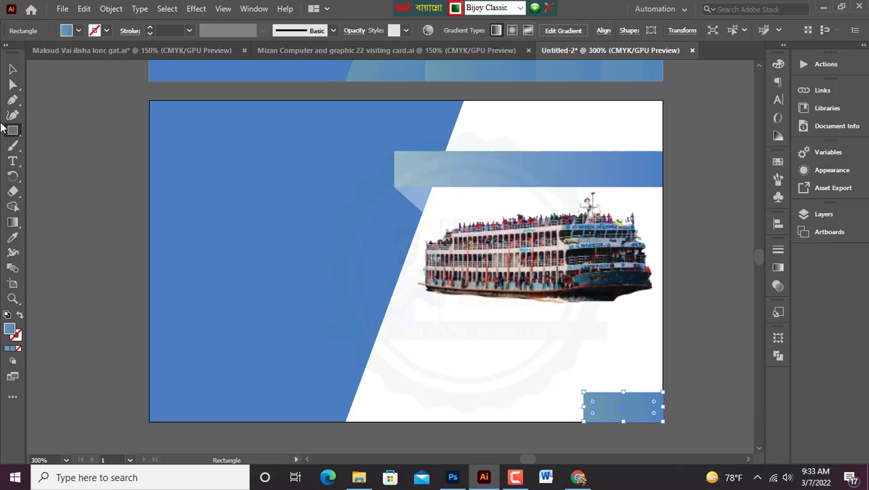
{"action": "left_click", "coordinate": [13, 70]}
{"action": "left_click", "coordinate": [689, 373]}
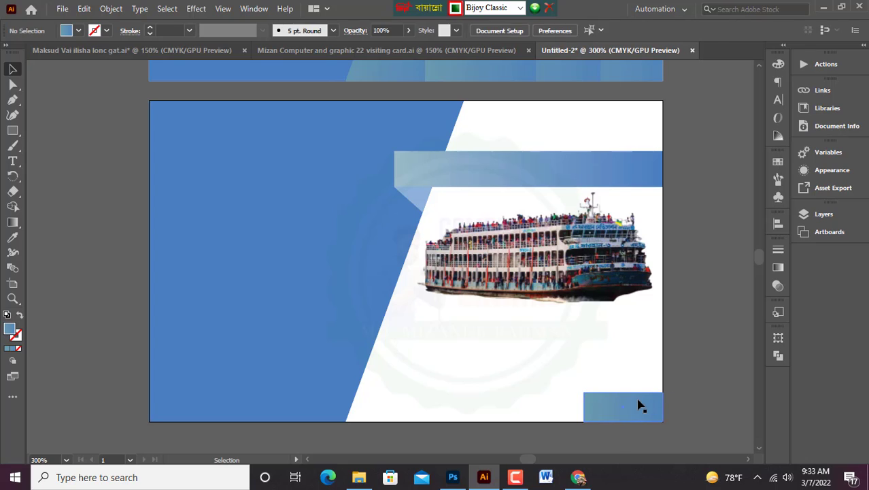
Step: Try to extend the strip with a copy of the gradient rectangle moved left along the card's lower edge, and delete the copy
{"action": "left_click", "coordinate": [637, 404]}
{"action": "key", "text": "a"}
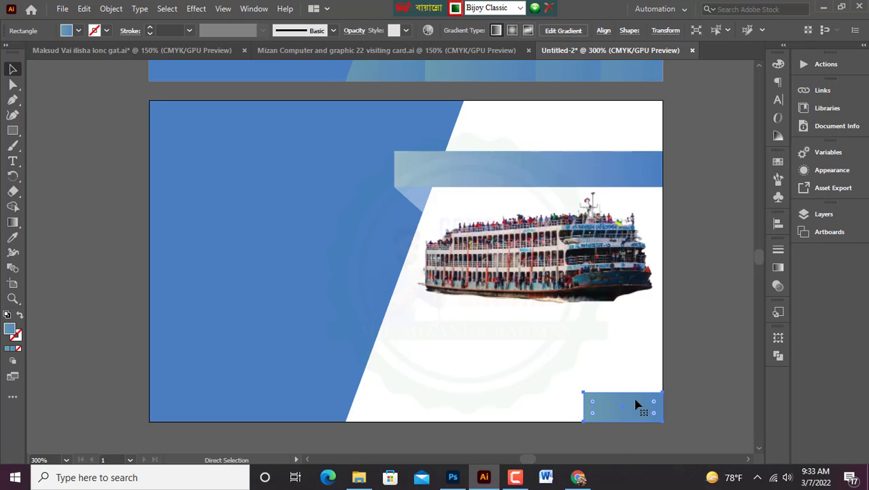
{"action": "key", "text": "v"}
{"action": "key", "text": "Left"}
{"action": "key", "text": "Left"}
{"action": "key", "text": "Left"}
{"action": "key", "text": "Left"}
{"action": "key", "text": "Left"}
{"action": "key", "text": "Left"}
{"action": "key", "text": "Left"}
{"action": "key", "text": "Left"}
{"action": "key", "text": "Left"}
{"action": "key", "text": "Left"}
{"action": "key", "text": "Left"}
{"action": "key", "text": "Left"}
{"action": "key", "text": "Left"}
{"action": "key", "text": "Left"}
{"action": "key", "text": "Left"}
{"action": "key", "text": "Left"}
{"action": "key", "text": "Left"}
{"action": "key", "text": "Left"}
{"action": "key", "text": "Left"}
{"action": "key", "text": "Left"}
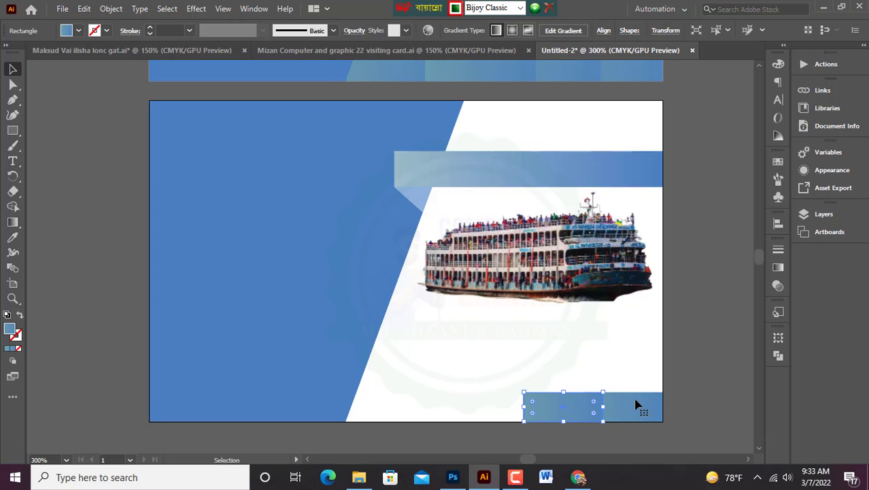
{"action": "key", "text": "Left"}
{"action": "key", "text": "Left"}
{"action": "key", "text": "Left"}
{"action": "key", "text": "Left"}
{"action": "key", "text": "Left"}
{"action": "key", "text": "Left"}
{"action": "key", "text": "Left"}
{"action": "key", "text": "Left"}
{"action": "key", "text": "Left"}
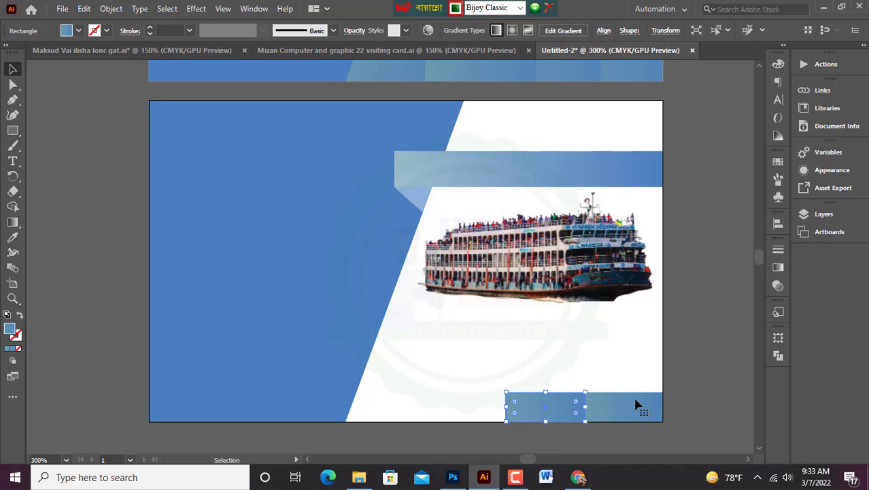
{"action": "key", "text": "Left"}
{"action": "key", "text": "Left"}
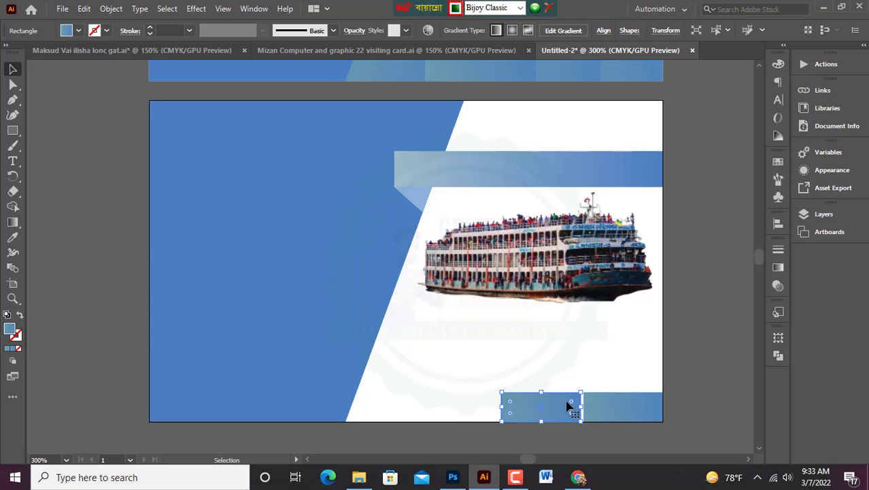
{"action": "key", "text": "Delete"}
Step: Widen the corner rectangle into a bottom strip reaching the slanted blue shape, with the banner's gradient at -180°
{"action": "left_click", "coordinate": [596, 417]}
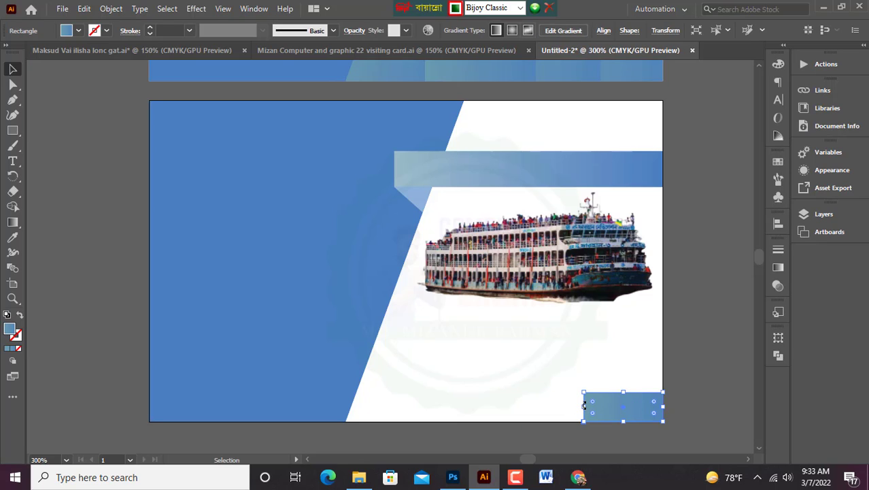
{"action": "left_click_drag", "start_coordinate": [583, 406], "coordinate": [338, 421]}
{"action": "key", "text": "ctrl+minus"}
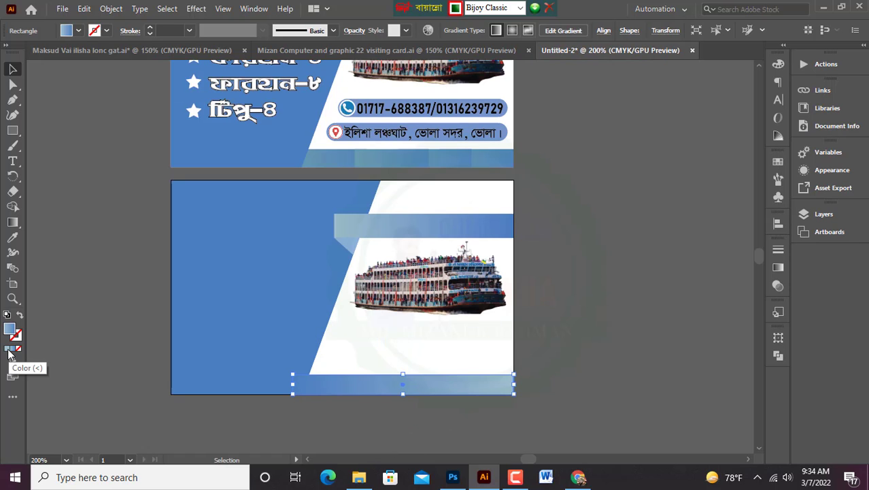
Step: Try white as the light end of the bottom strip's gradient, and undo the change
{"action": "left_click", "coordinate": [13, 350]}
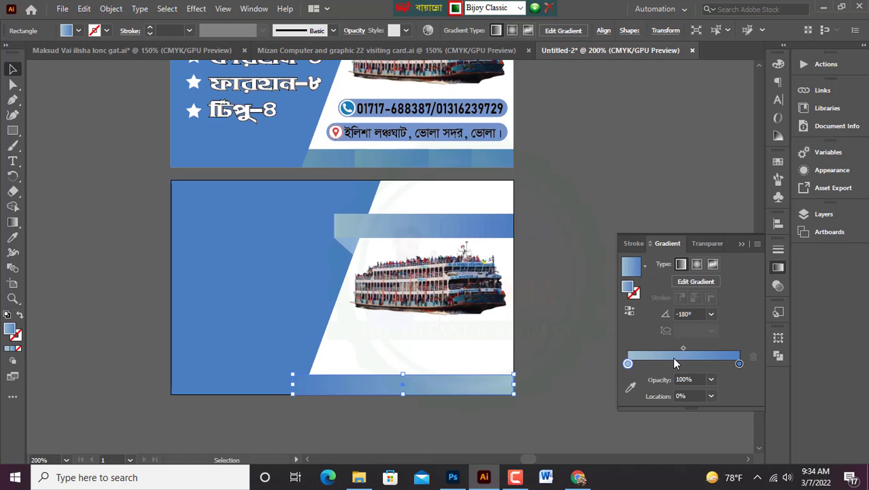
{"action": "double_click", "coordinate": [628, 363]}
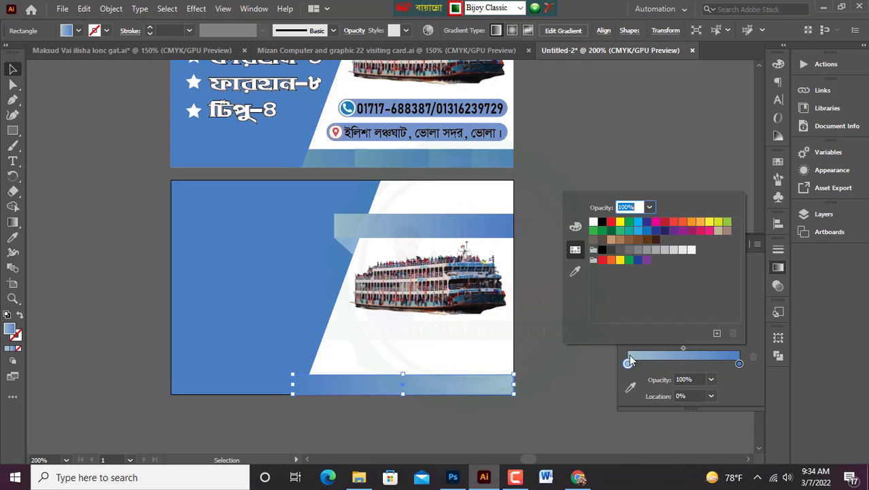
{"action": "left_click", "coordinate": [593, 222]}
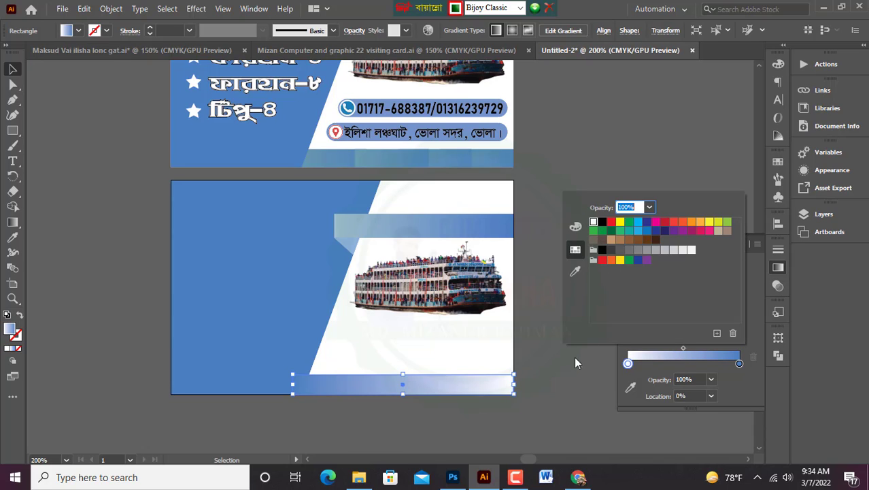
{"action": "left_click", "coordinate": [592, 376]}
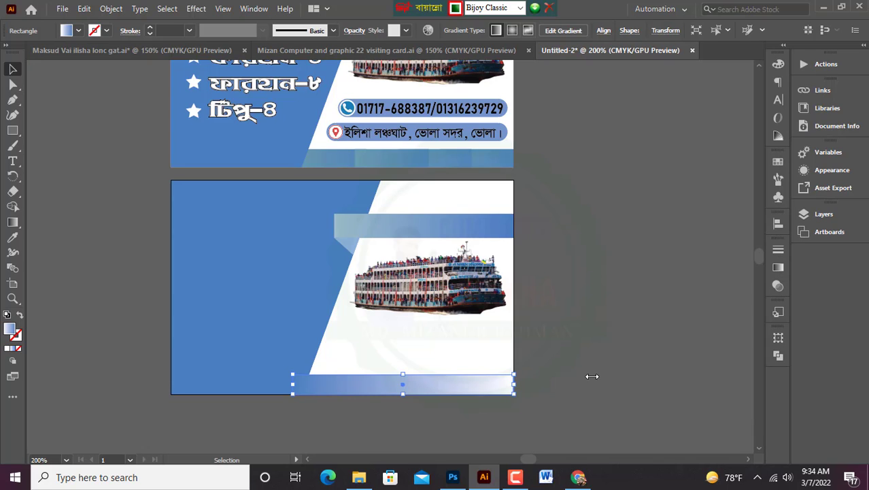
{"action": "key", "text": "ctrl+z"}
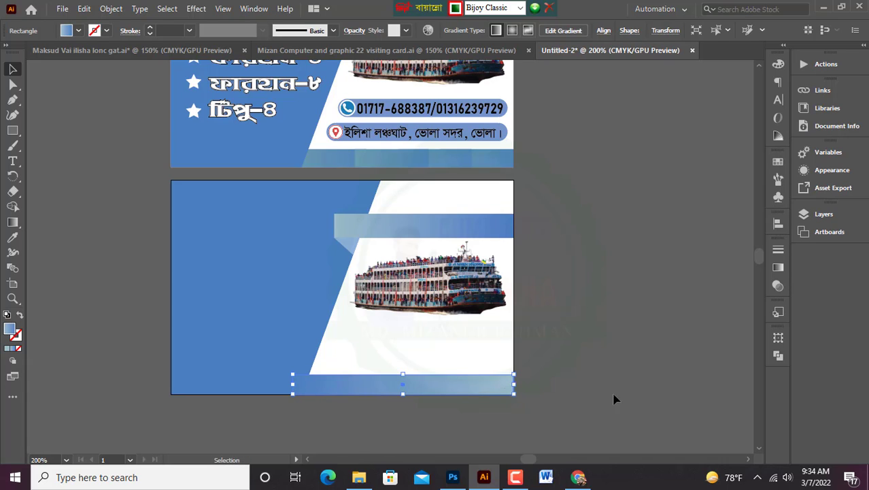
Step: Select the reference card's background shapes, including the blue slanted panel, and lock them
{"action": "left_click", "coordinate": [728, 429]}
{"action": "scroll", "coordinate": [608, 329], "scroll_direction": "down", "scroll_amount": 1}
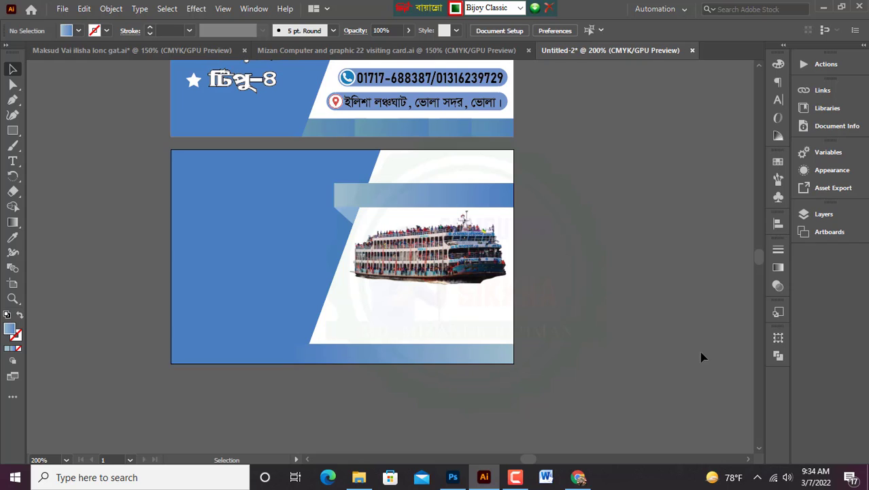
{"action": "scroll", "coordinate": [632, 350], "scroll_direction": "up", "scroll_amount": 2}
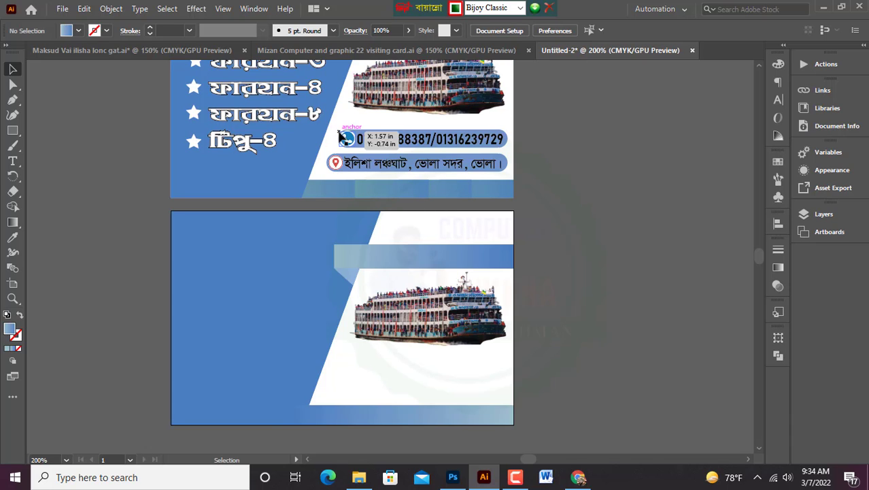
{"action": "scroll", "coordinate": [388, 159], "scroll_direction": "up", "scroll_amount": 3}
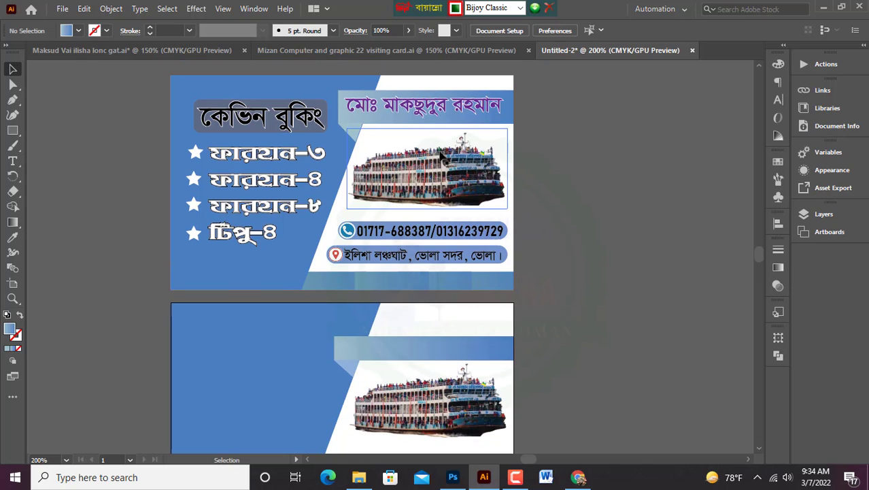
{"action": "scroll", "coordinate": [500, 139], "scroll_direction": "up", "scroll_amount": 2}
{"action": "scroll", "coordinate": [455, 140], "scroll_direction": "down", "scroll_amount": 2}
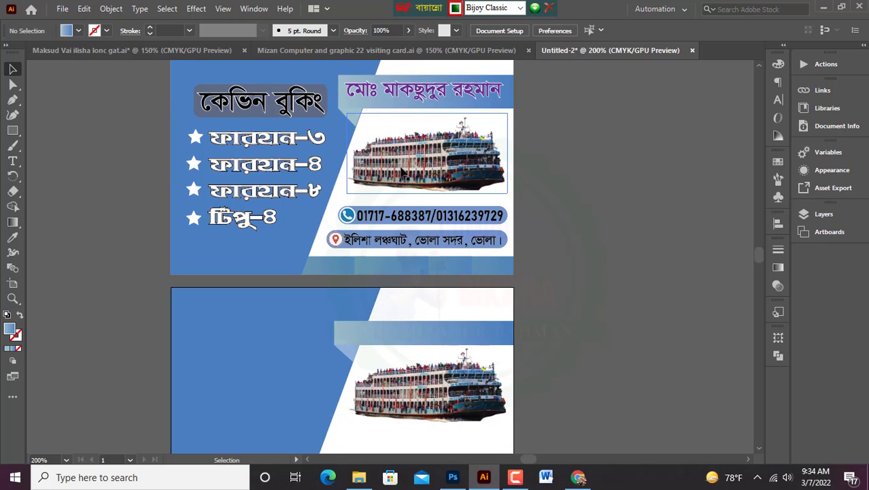
{"action": "left_click", "coordinate": [182, 94]}
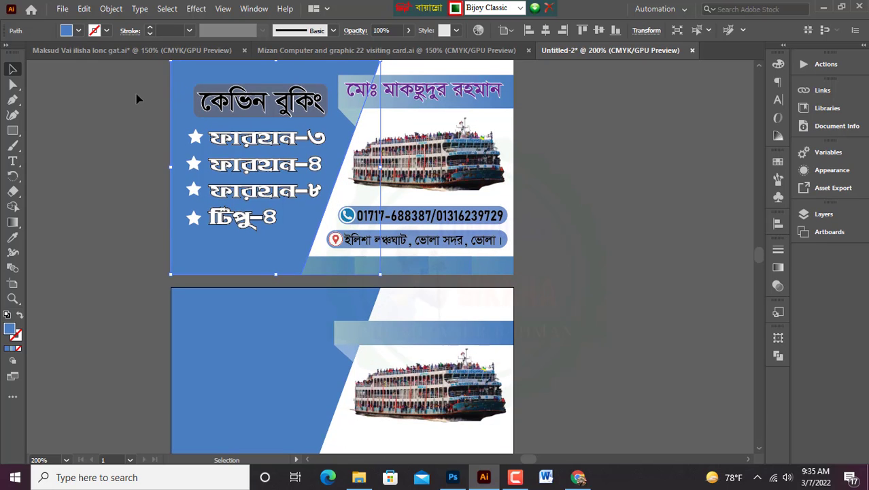
{"action": "left_click_drag", "start_coordinate": [138, 97], "coordinate": [174, 119]}
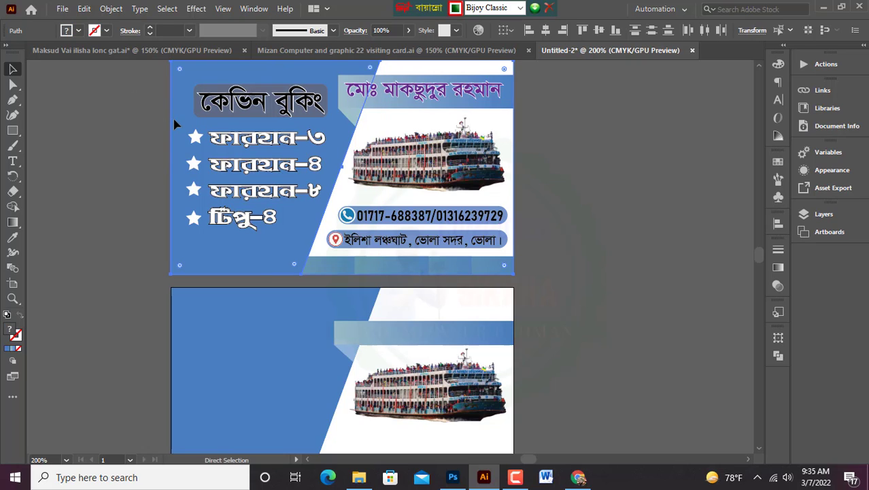
{"action": "key", "text": "ctrl+2"}
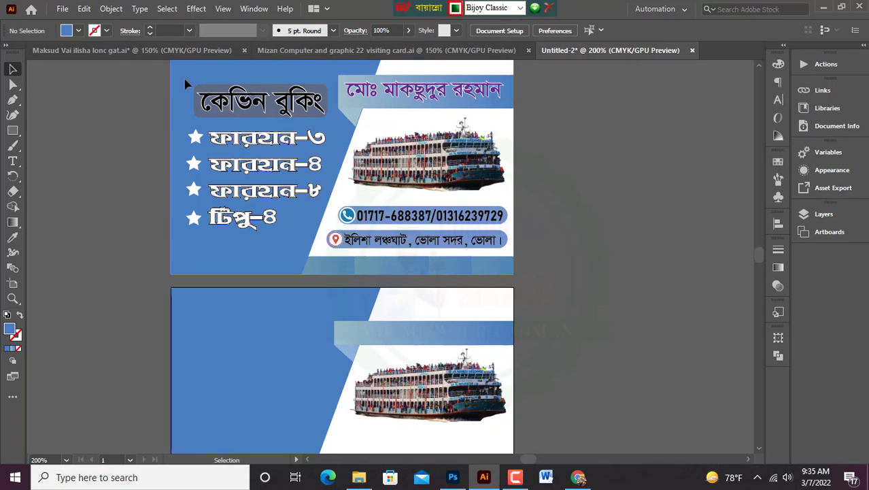
Step: Draw a black rounded rectangle as the heading box near the upper-left of the new card's blue area
{"action": "left_click", "coordinate": [240, 113]}
{"action": "scroll", "coordinate": [245, 116], "scroll_direction": "down", "scroll_amount": 1}
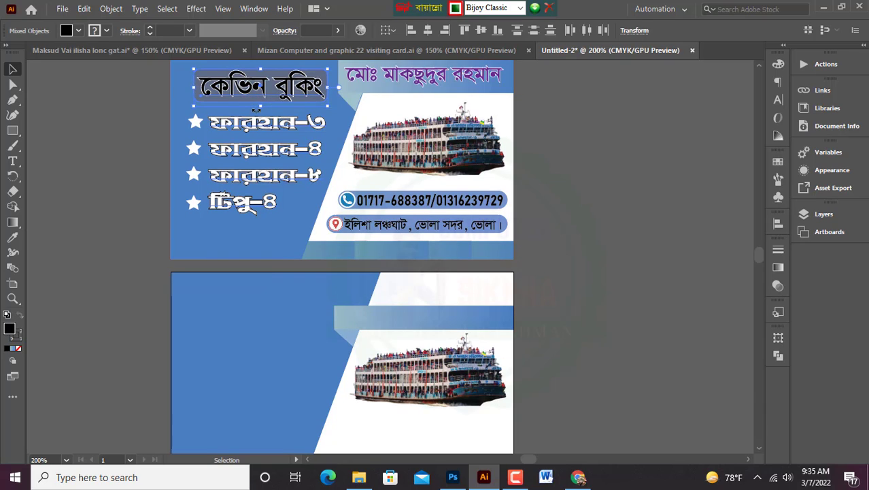
{"action": "left_click", "coordinate": [138, 177]}
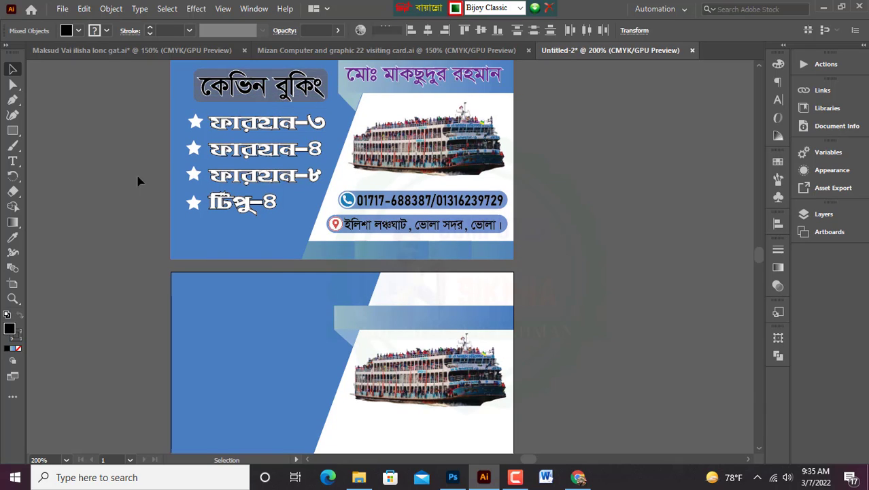
{"action": "left_click", "coordinate": [12, 130]}
{"action": "left_click_drag", "start_coordinate": [194, 290], "coordinate": [313, 301]}
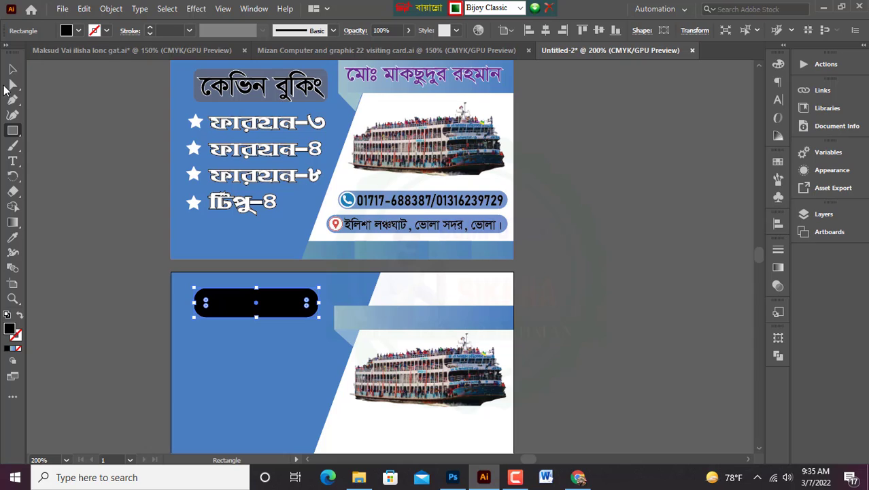
{"action": "left_click", "coordinate": [12, 68]}
{"action": "left_click", "coordinate": [112, 227]}
Step: Copy the reference heading box's 50% opacity black appearance onto the new rounded rectangle with the Eyedropper
{"action": "left_click", "coordinate": [232, 315]}
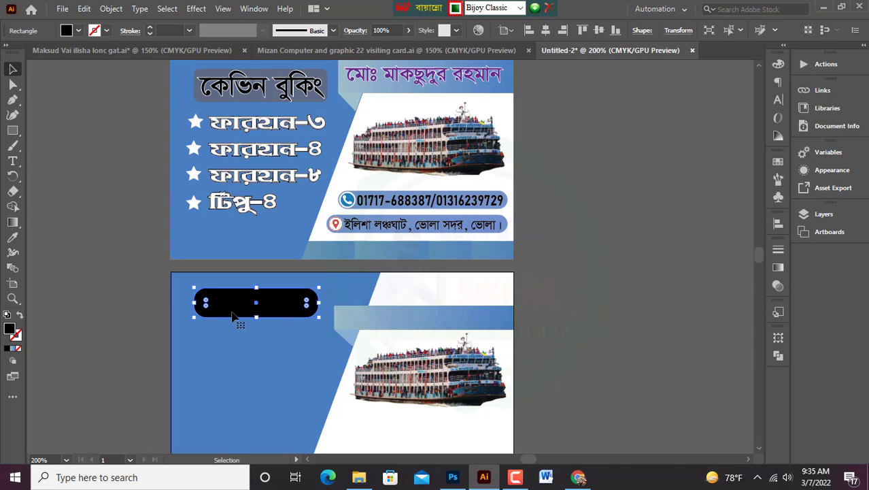
{"action": "left_click", "coordinate": [12, 237]}
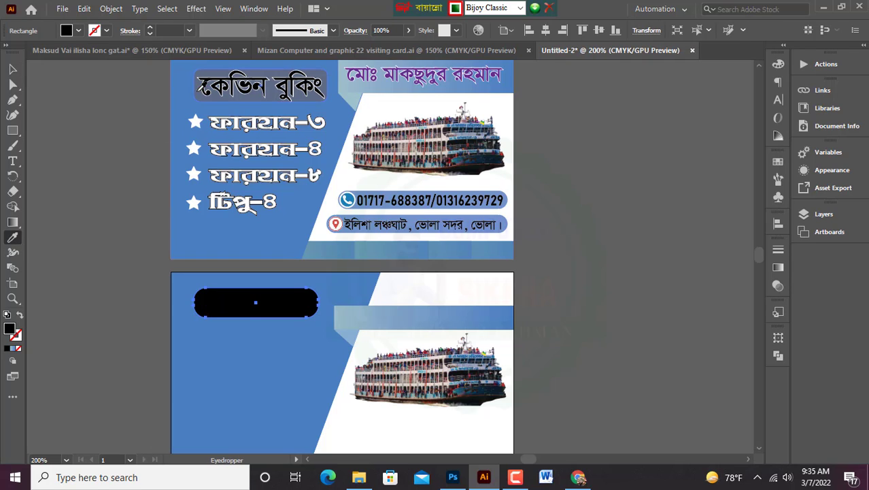
{"action": "left_click", "coordinate": [198, 96]}
{"action": "left_click", "coordinate": [12, 68]}
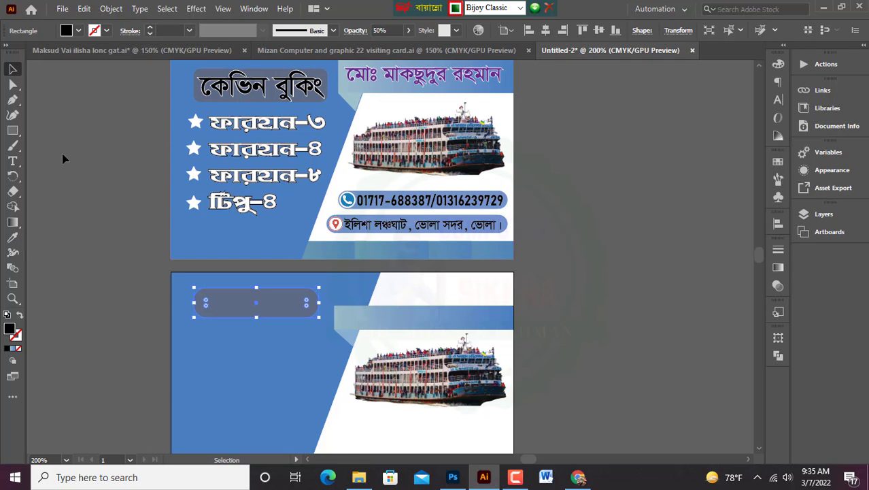
Step: Copy the reference card's heading text onto the new card's heading box and select the copy
{"action": "left_click", "coordinate": [89, 261]}
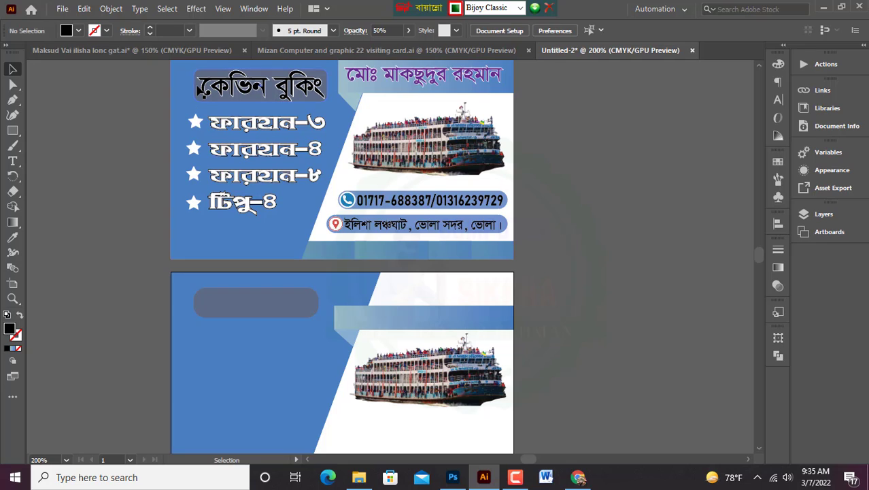
{"action": "left_click", "coordinate": [196, 92]}
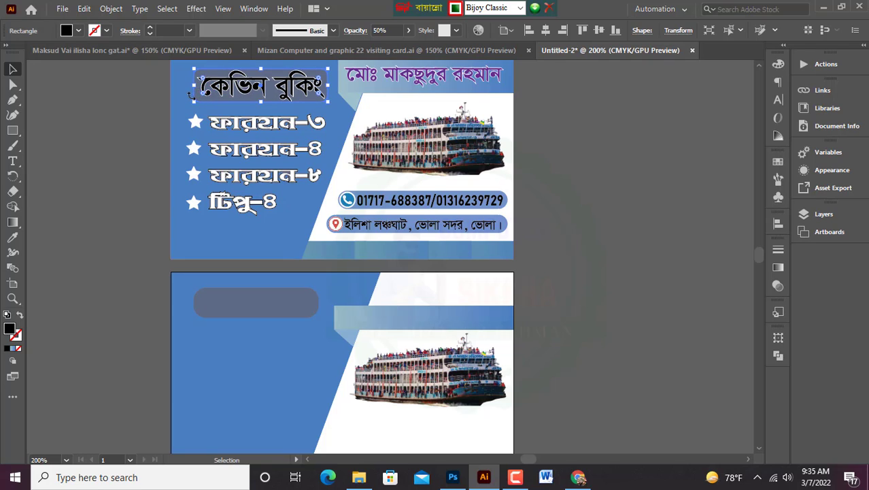
{"action": "left_click", "coordinate": [191, 96]}
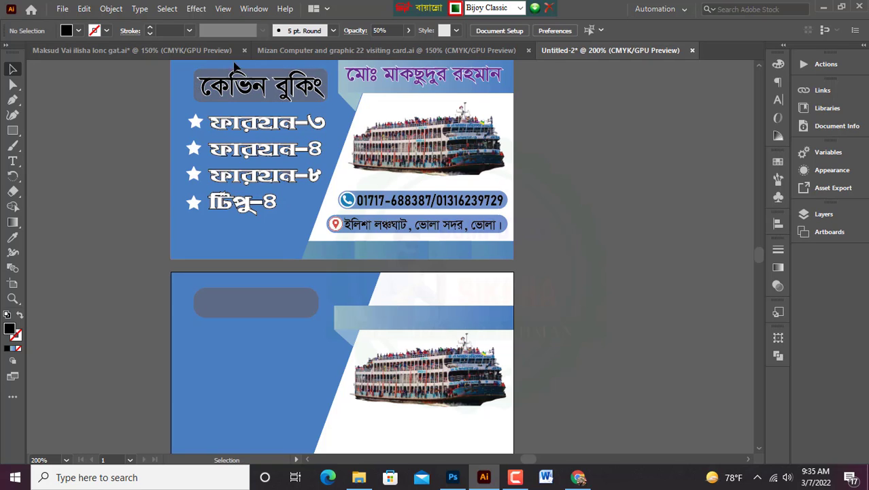
{"action": "left_click", "coordinate": [222, 92]}
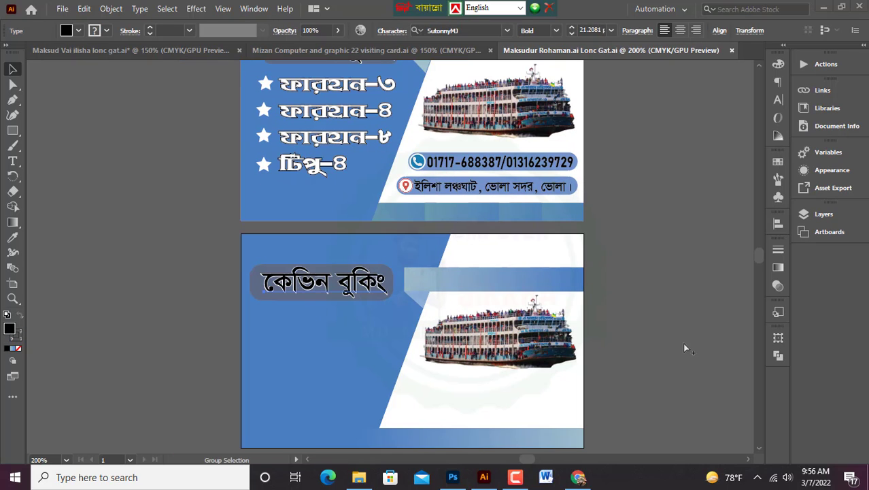
{"action": "key", "text": "v"}
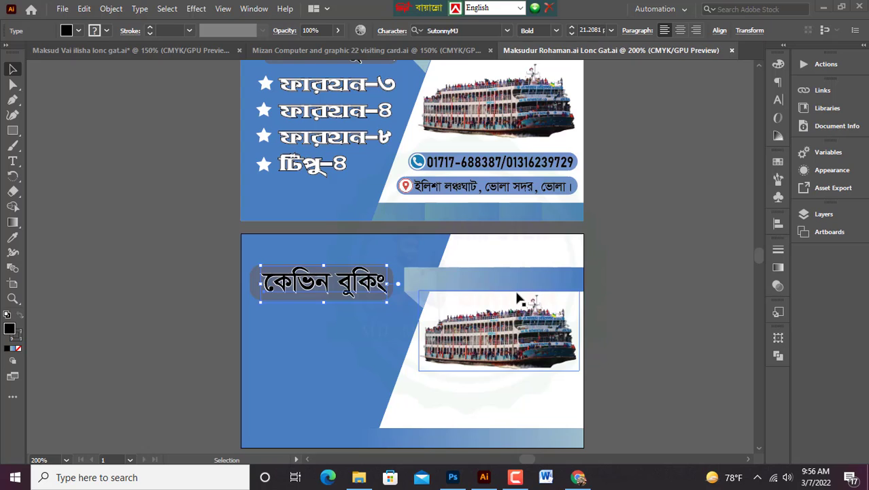
Step: Draw a long, thin black rectangle below the ship on the new card and fully round its corners
{"action": "scroll", "coordinate": [498, 291], "scroll_direction": "up", "scroll_amount": 2}
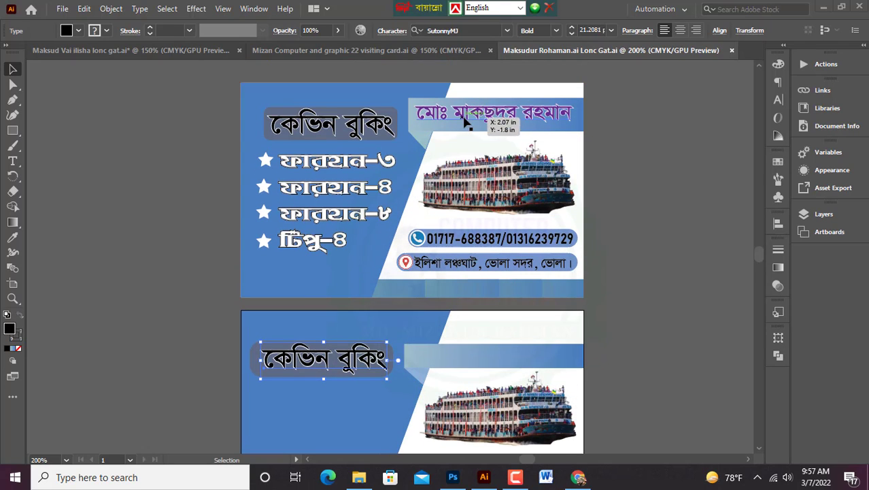
{"action": "scroll", "coordinate": [491, 219], "scroll_direction": "down", "scroll_amount": 3}
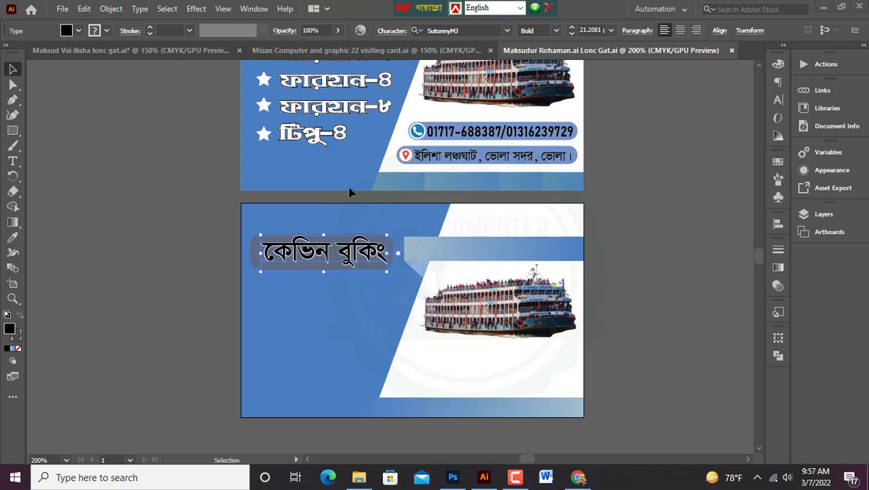
{"action": "scroll", "coordinate": [442, 194], "scroll_direction": "up", "scroll_amount": 1}
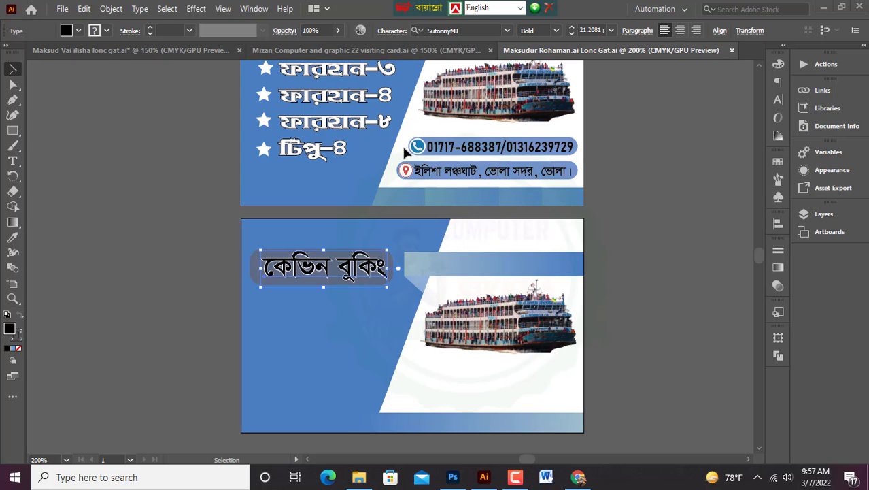
{"action": "scroll", "coordinate": [521, 248], "scroll_direction": "down", "scroll_amount": 2}
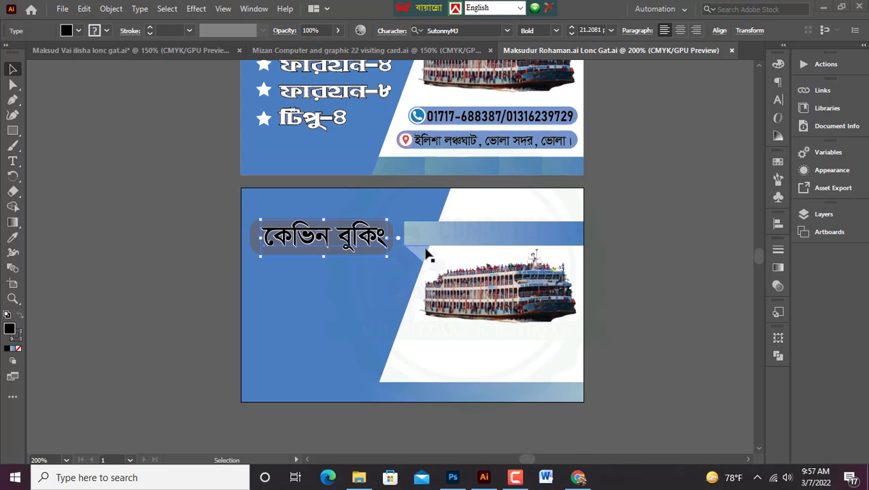
{"action": "left_click", "coordinate": [12, 129]}
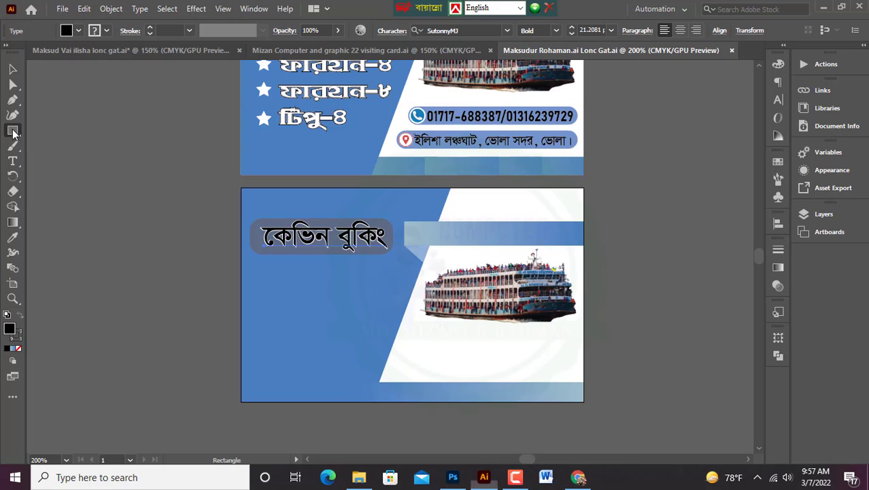
{"action": "left_click_drag", "start_coordinate": [413, 338], "coordinate": [577, 355]}
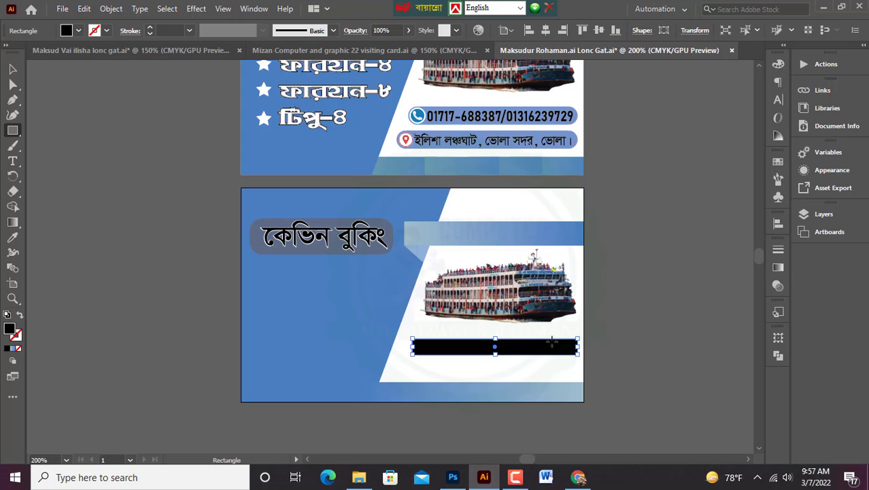
{"action": "scroll", "coordinate": [548, 340], "scroll_direction": "up", "scroll_amount": 3}
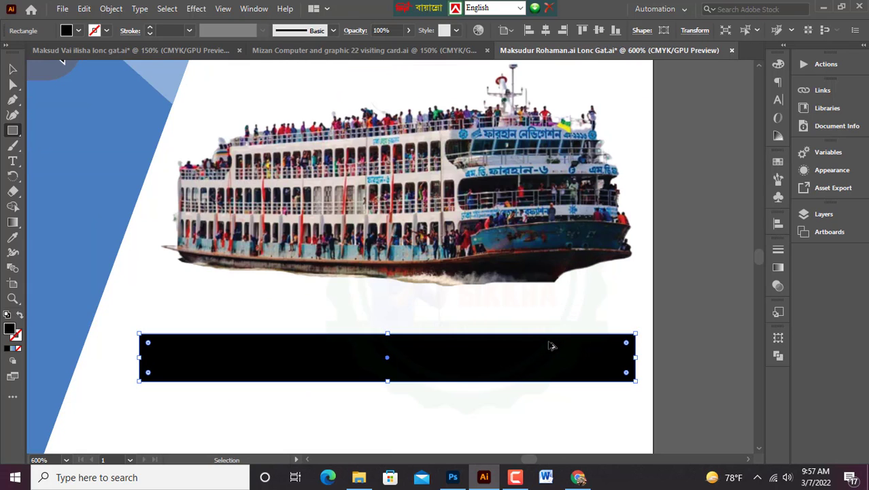
{"action": "scroll", "coordinate": [568, 318], "scroll_direction": "down", "scroll_amount": 2}
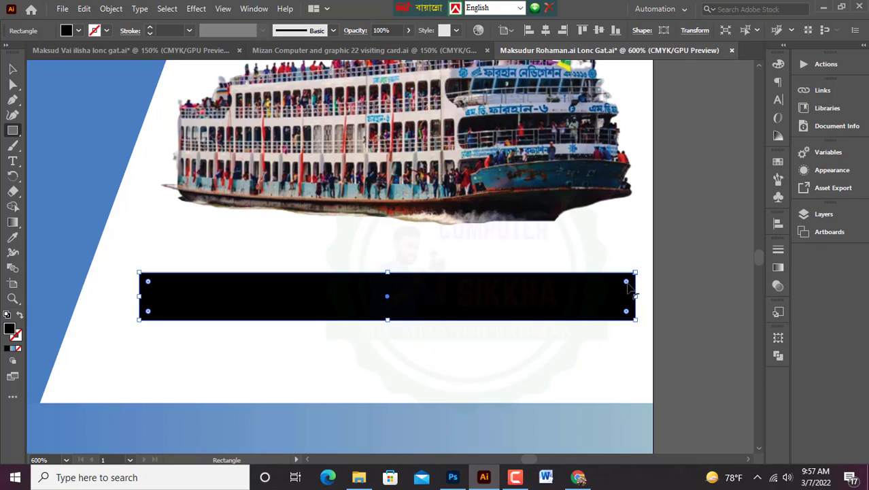
{"action": "left_click_drag", "start_coordinate": [626, 282], "coordinate": [586, 305]}
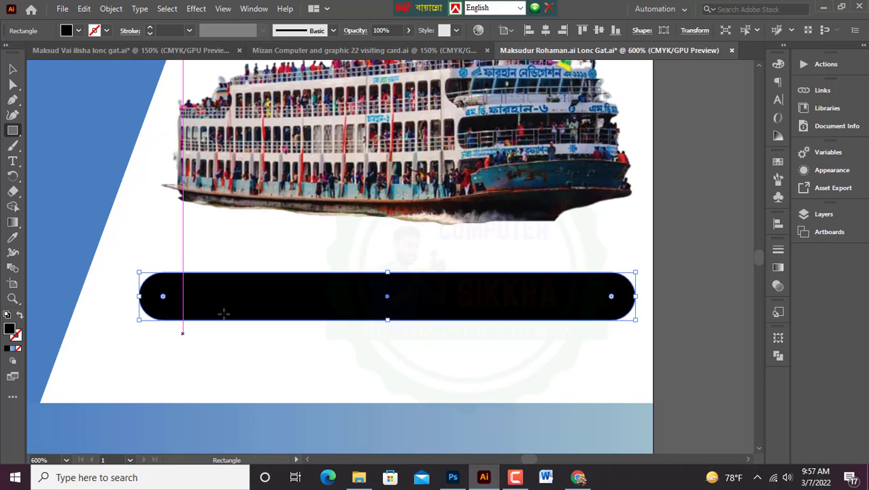
Step: Duplicate the rounded black bar directly below itself and extend the copy's left end toward the slanted blue panel
{"action": "scroll", "coordinate": [268, 272], "scroll_direction": "down", "scroll_amount": 2}
{"action": "scroll", "coordinate": [268, 272], "scroll_direction": "down", "scroll_amount": 1}
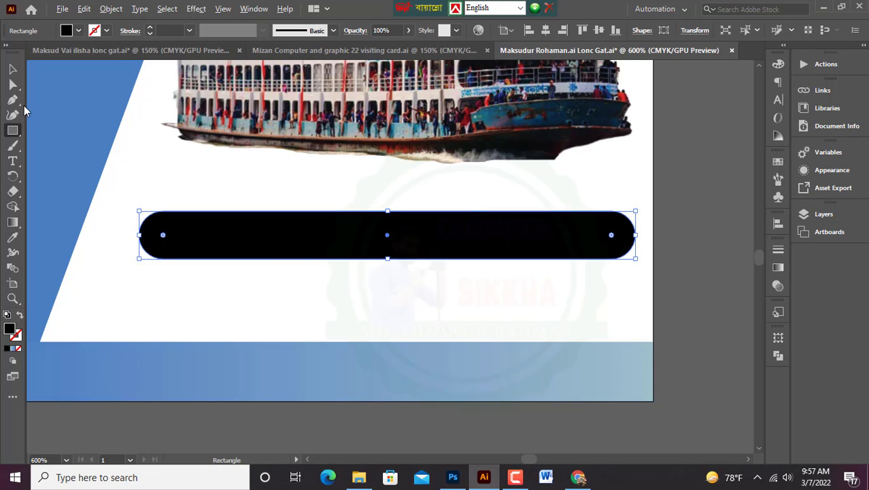
{"action": "left_click", "coordinate": [12, 69]}
{"action": "left_click_drag", "start_coordinate": [233, 236], "coordinate": [232, 298]}
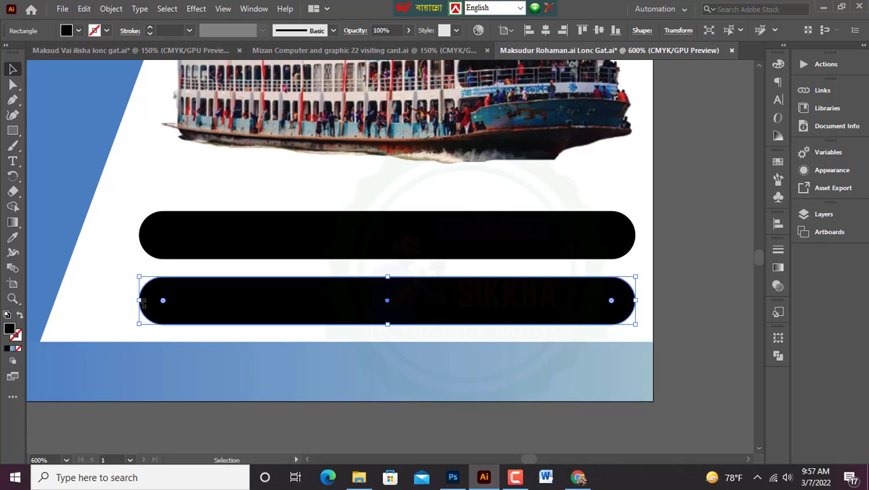
{"action": "left_click_drag", "start_coordinate": [138, 299], "coordinate": [97, 303]}
{"action": "left_click", "coordinate": [145, 246]}
{"action": "left_click", "coordinate": [95, 302]}
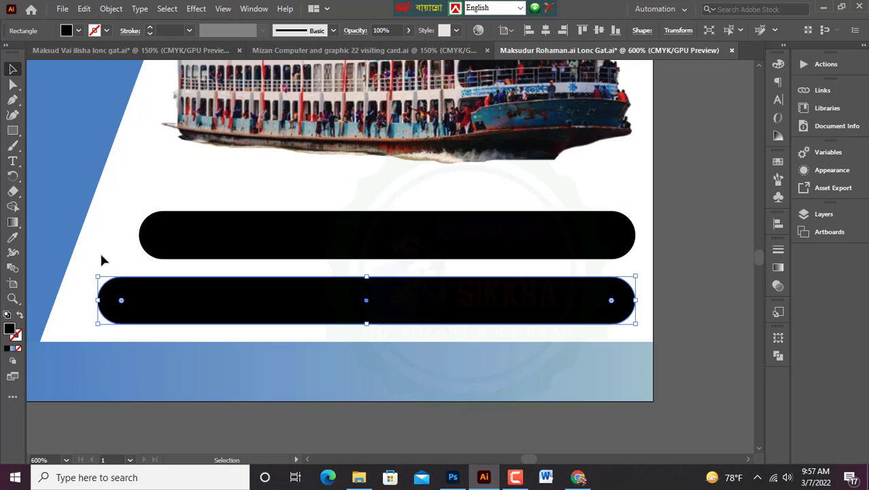
{"action": "left_click", "coordinate": [193, 269]}
Step: Inspect the reference card's phone and address bars and select its phone icon
{"action": "scroll", "coordinate": [193, 268], "scroll_direction": "up", "scroll_amount": 5}
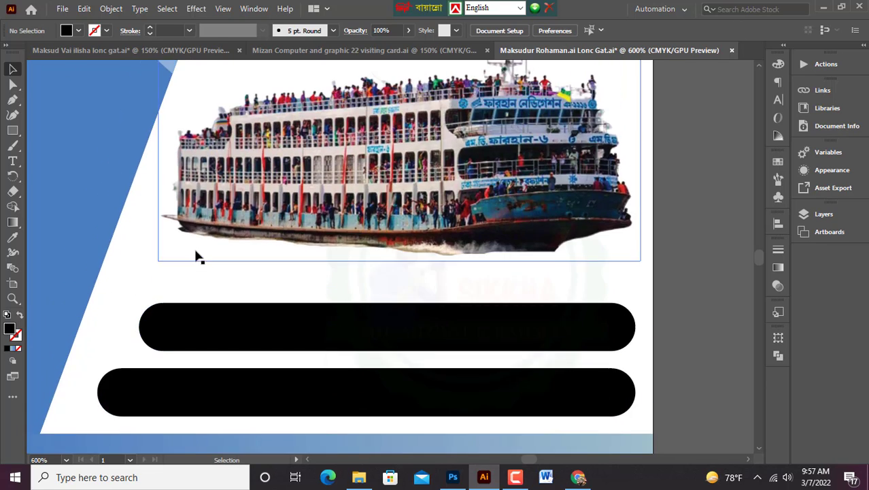
{"action": "scroll", "coordinate": [196, 255], "scroll_direction": "up", "scroll_amount": 3}
{"action": "scroll", "coordinate": [223, 231], "scroll_direction": "down", "scroll_amount": 5}
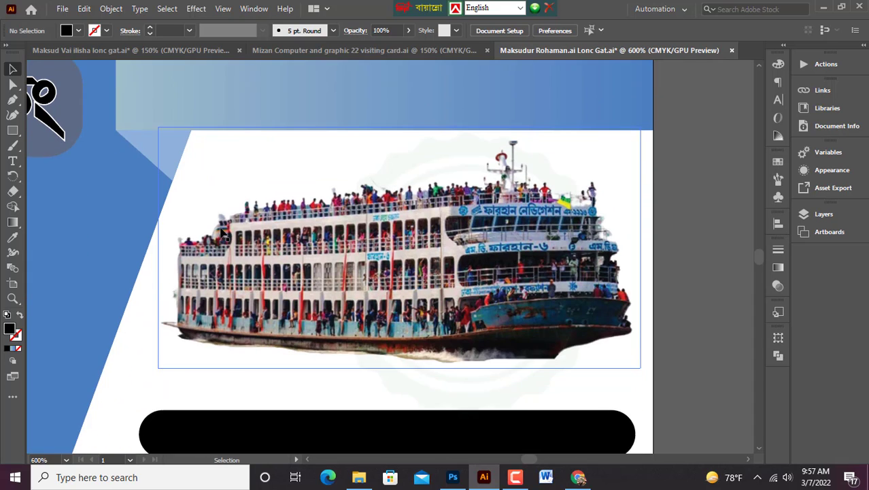
{"action": "scroll", "coordinate": [220, 231], "scroll_direction": "down", "scroll_amount": 3}
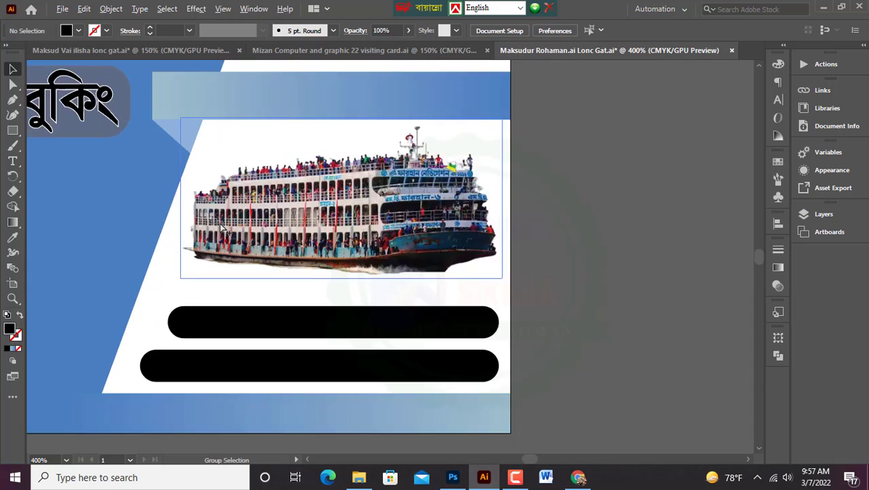
{"action": "scroll", "coordinate": [210, 213], "scroll_direction": "up", "scroll_amount": 5}
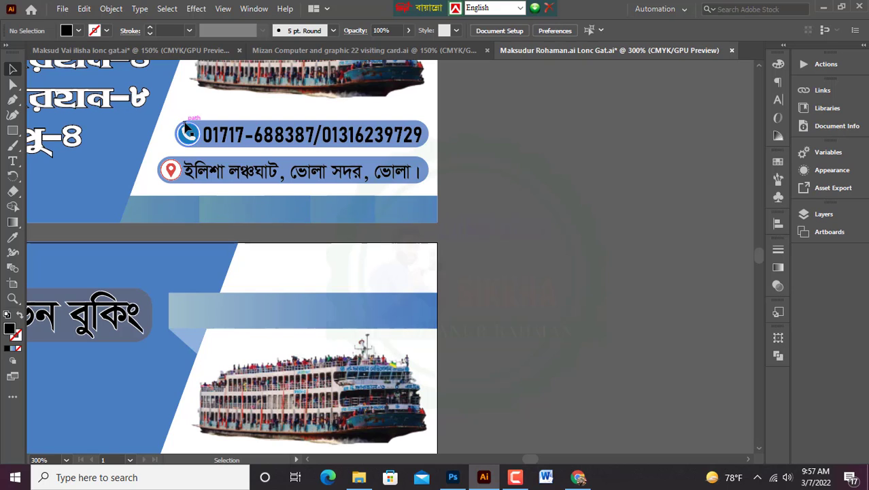
{"action": "left_click", "coordinate": [189, 133]}
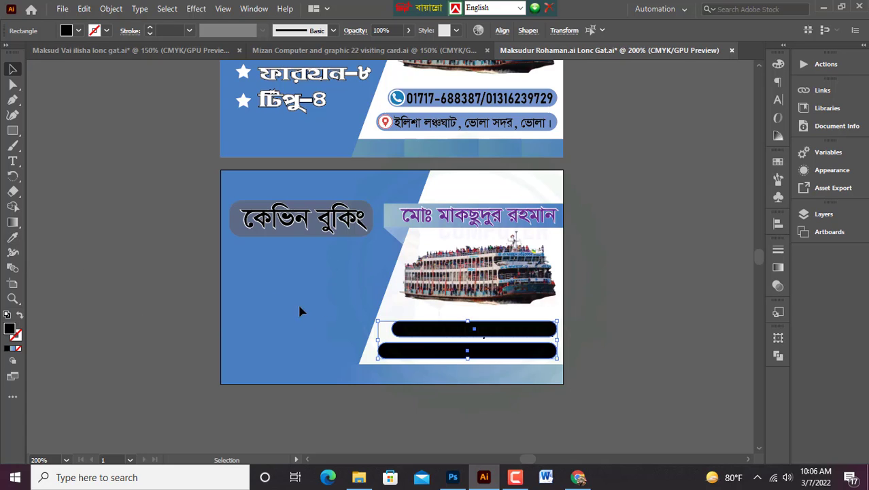
Step: Fill both rounded bars with the card panel's blue using the Eyedropper
{"action": "left_click", "coordinate": [12, 237]}
{"action": "left_click", "coordinate": [261, 285]}
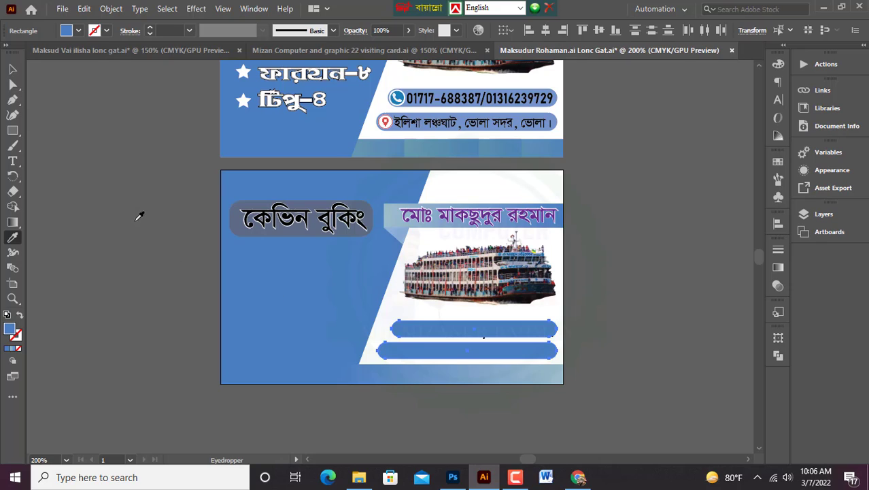
{"action": "left_click", "coordinate": [13, 69]}
{"action": "left_click", "coordinate": [498, 359]}
{"action": "left_click", "coordinate": [651, 320]}
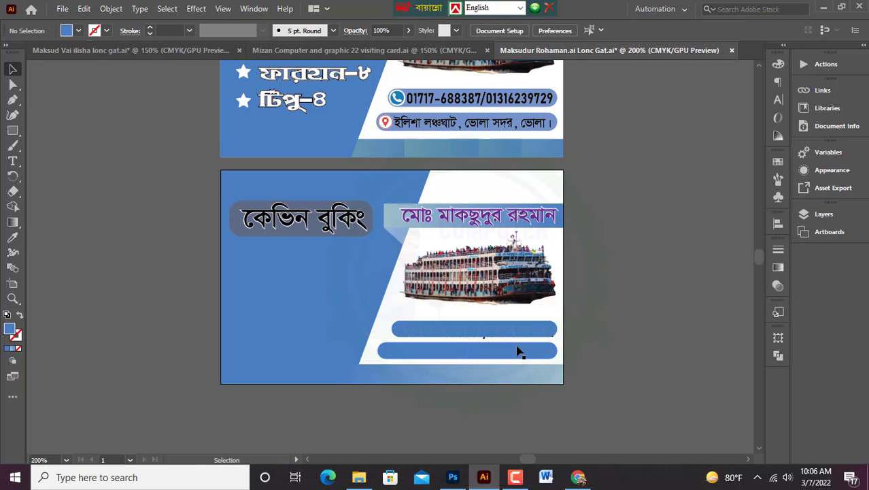
Step: Bring the phone number text to the front and position it on the upper blue bar
{"action": "scroll", "coordinate": [517, 351], "scroll_direction": "up", "scroll_amount": 1}
{"action": "left_click", "coordinate": [421, 368]}
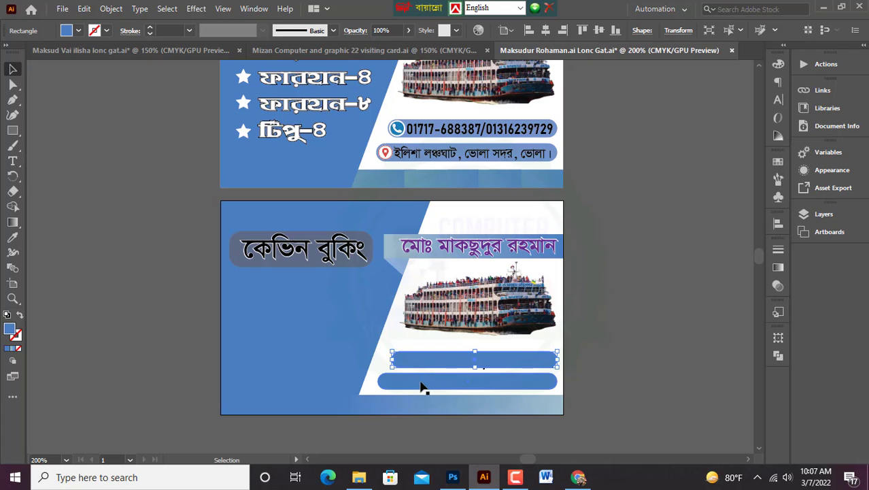
{"action": "key", "text": "ctrl+z"}
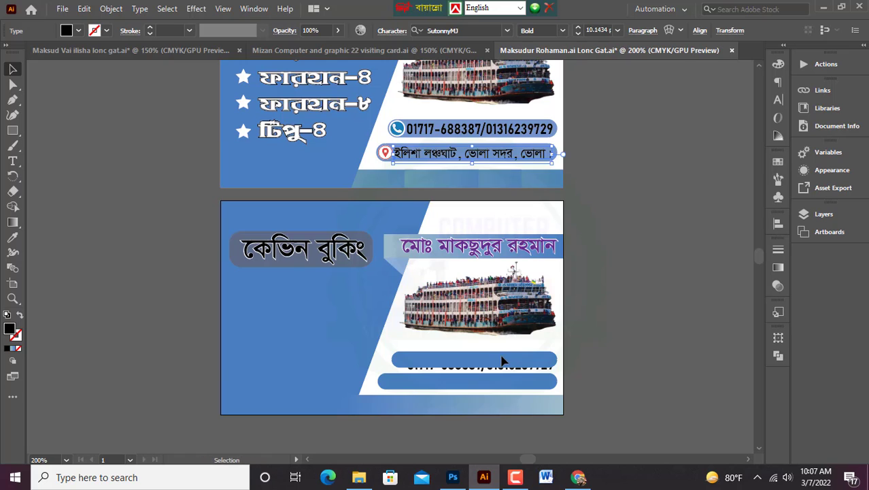
{"action": "left_click", "coordinate": [501, 370]}
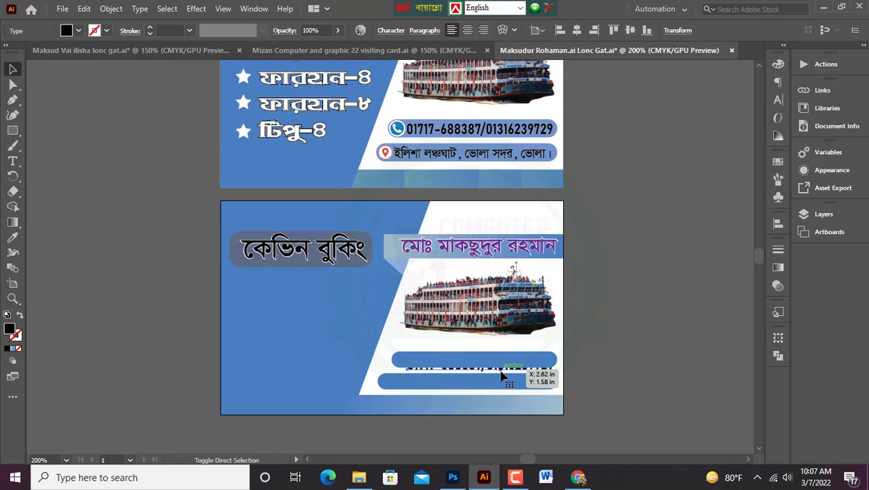
{"action": "key", "text": "ctrl+shift+]"}
{"action": "scroll", "coordinate": [494, 371], "scroll_direction": "up", "scroll_amount": 2}
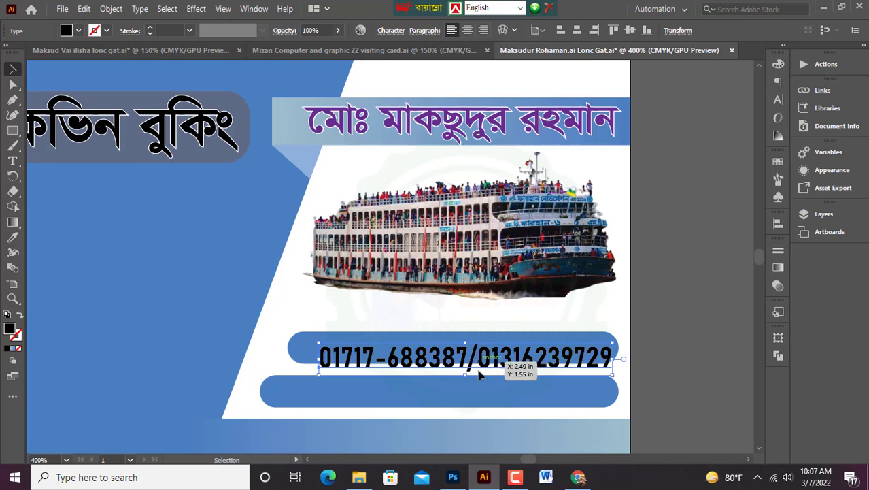
{"action": "left_click_drag", "start_coordinate": [479, 374], "coordinate": [480, 363]}
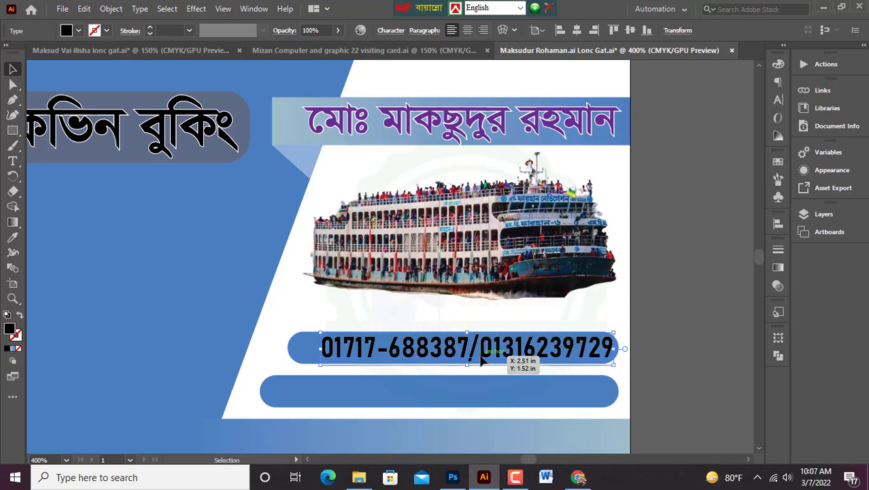
{"action": "key", "text": "Down"}
Step: Copy the reference card's phone icon, location icon and address text to just below the new card
{"action": "scroll", "coordinate": [447, 287], "scroll_direction": "up", "scroll_amount": 8}
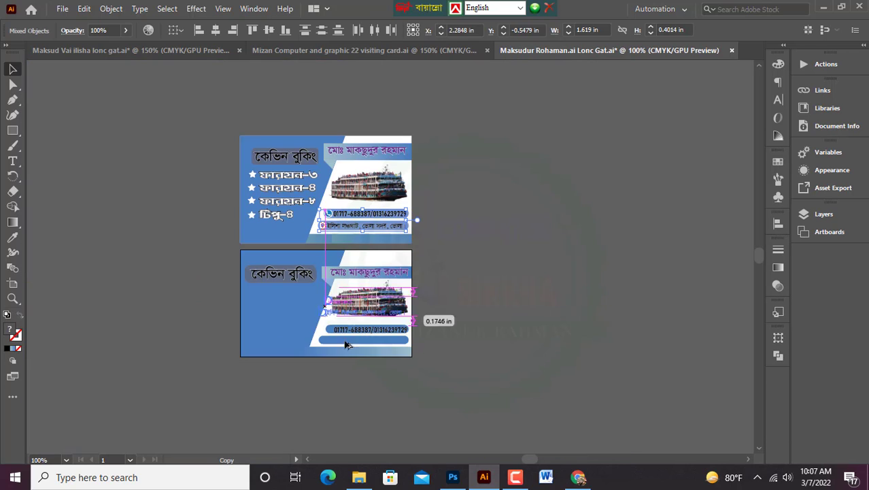
{"action": "left_click_drag", "start_coordinate": [347, 342], "coordinate": [345, 378]}
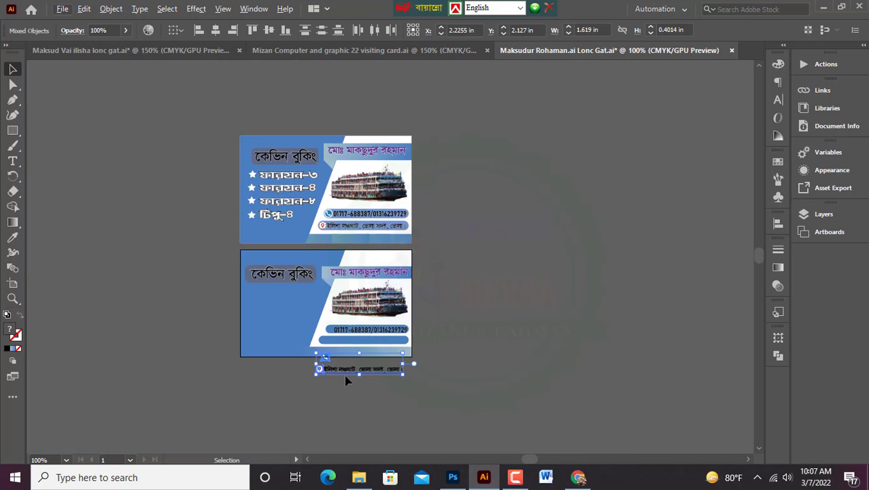
{"action": "scroll", "coordinate": [348, 378], "scroll_direction": "up", "scroll_amount": 4}
{"action": "left_click", "coordinate": [391, 316]}
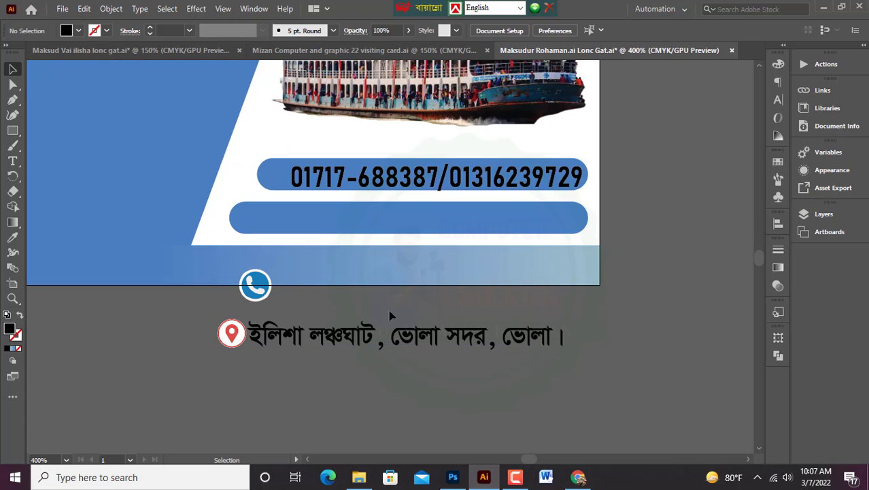
Step: Move the copied phone icon onto the upper blue bar, just before the phone number
{"action": "left_click_drag", "start_coordinate": [258, 295], "coordinate": [282, 193]}
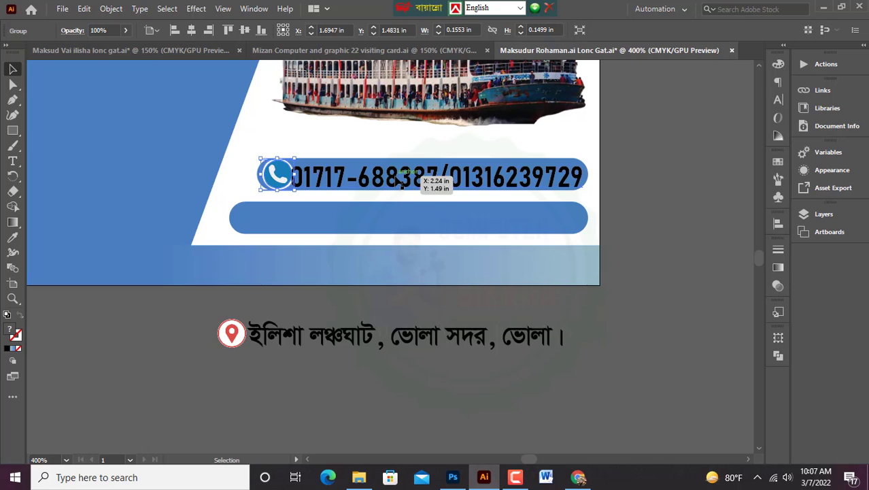
{"action": "left_click", "coordinate": [348, 213]}
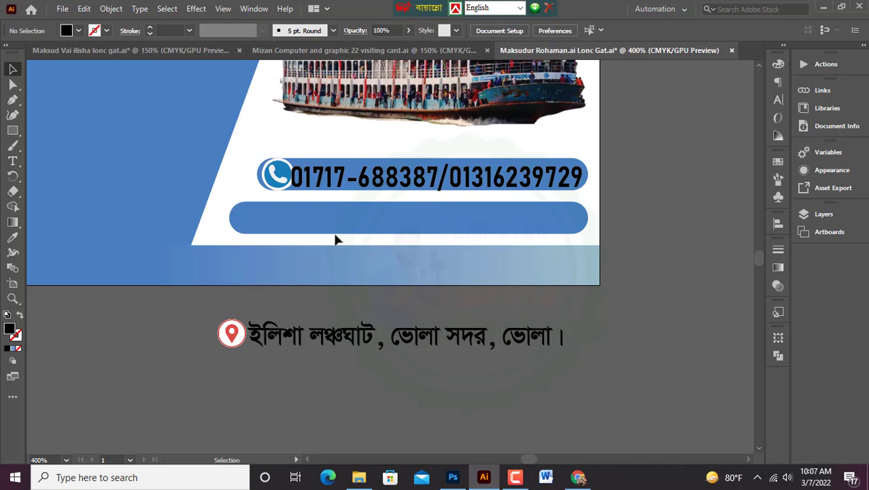
{"action": "right_click", "coordinate": [342, 163]}
{"action": "mouse_move", "coordinate": [384, 167]}
{"action": "left_click", "coordinate": [486, 167]}
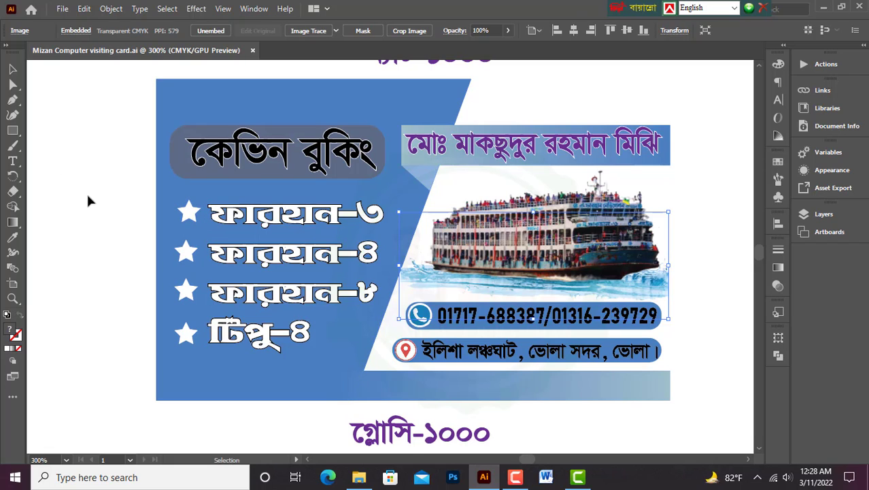
Step: Draw a trial five-pointed star on the empty area beside the finished card and delete it
{"action": "left_click", "coordinate": [13, 131]}
{"action": "left_click", "coordinate": [13, 135]}
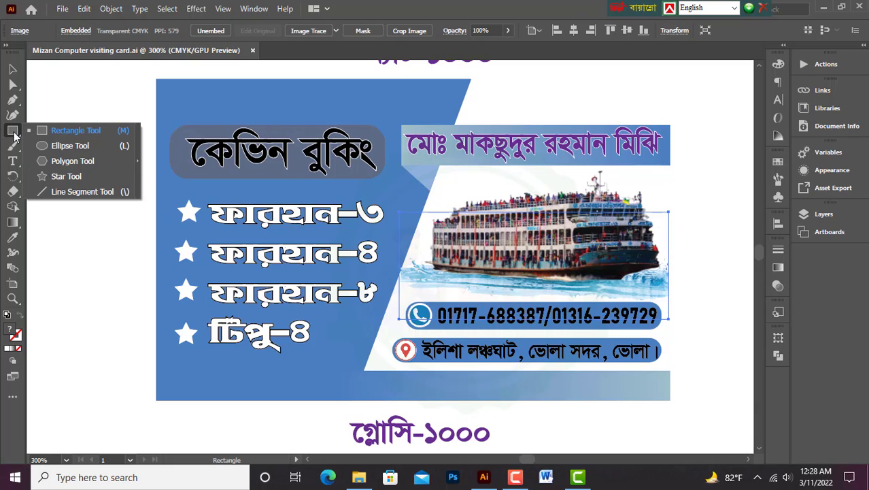
{"action": "left_click", "coordinate": [66, 176]}
{"action": "left_click_drag", "start_coordinate": [73, 150], "coordinate": [103, 170]}
{"action": "left_click", "coordinate": [76, 31]}
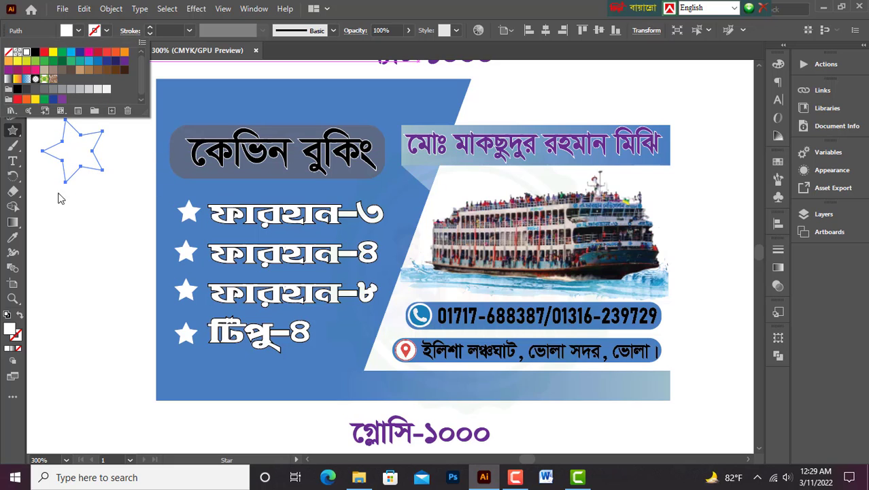
{"action": "left_click", "coordinate": [80, 219]}
{"action": "left_click", "coordinate": [10, 70]}
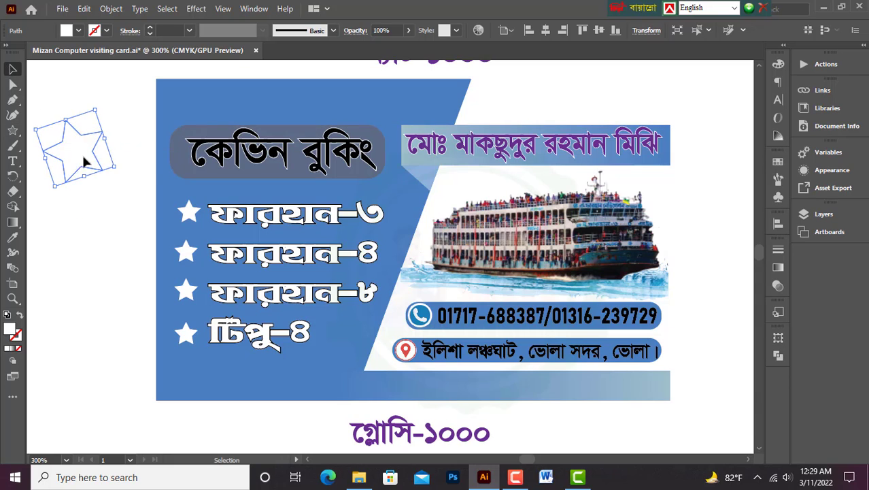
{"action": "left_click_drag", "start_coordinate": [84, 161], "coordinate": [102, 197]}
{"action": "key", "text": "Delete"}
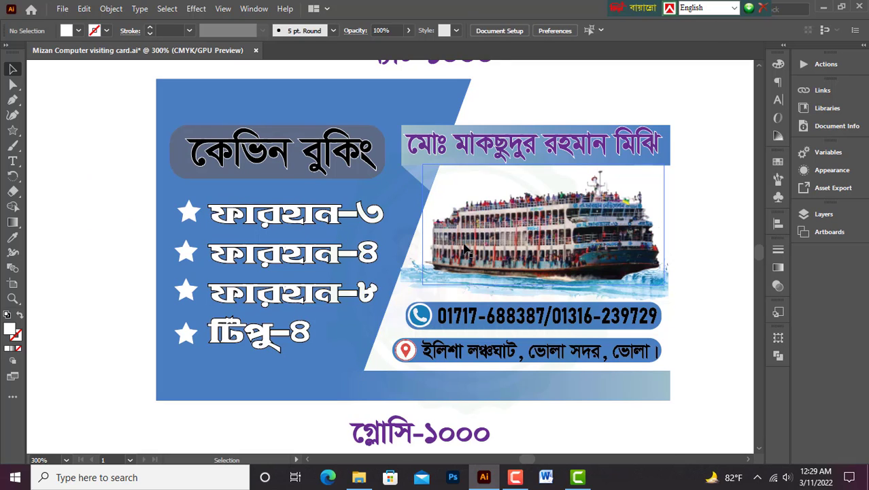
Step: Select the water splash image beneath the ship on the finished card
{"action": "scroll", "coordinate": [466, 250], "scroll_direction": "down", "scroll_amount": 1}
{"action": "left_click", "coordinate": [666, 278]}
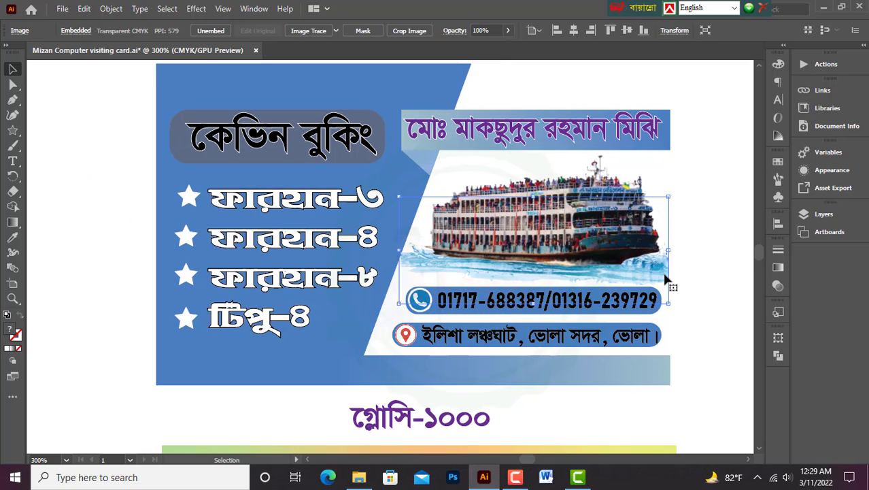